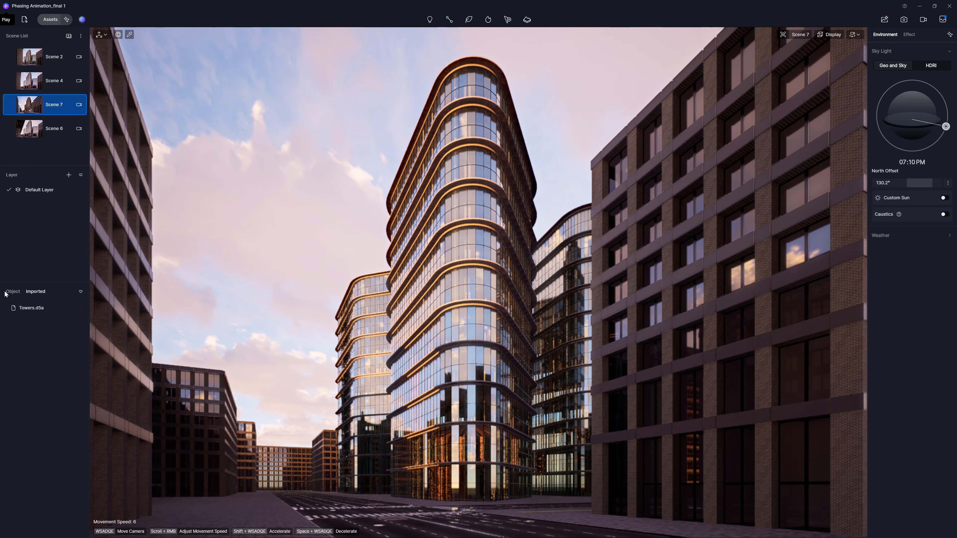
Step: Browse the object list, expanding the Towers group and its Pillars and Glass subgroups
{"action": "left_click", "coordinate": [12, 293]}
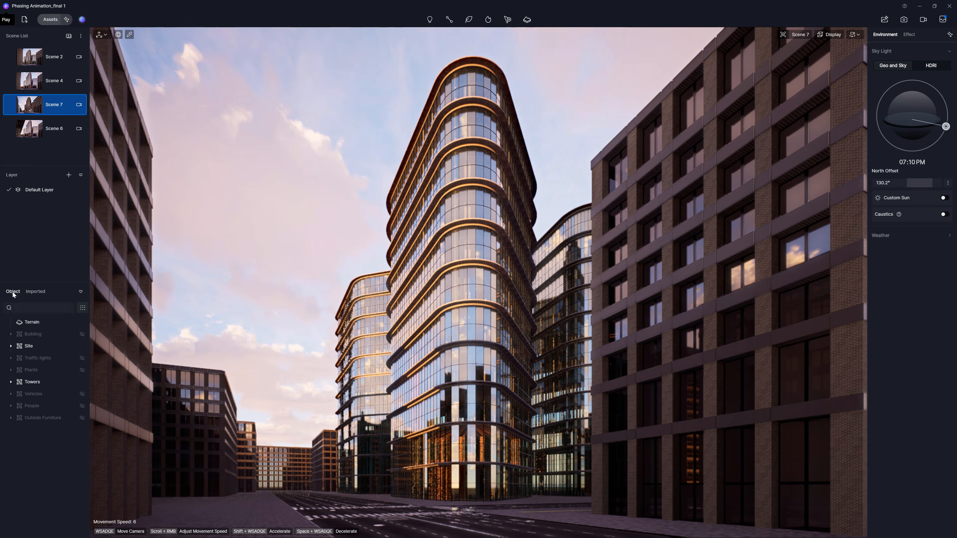
{"action": "left_click", "coordinate": [11, 382]}
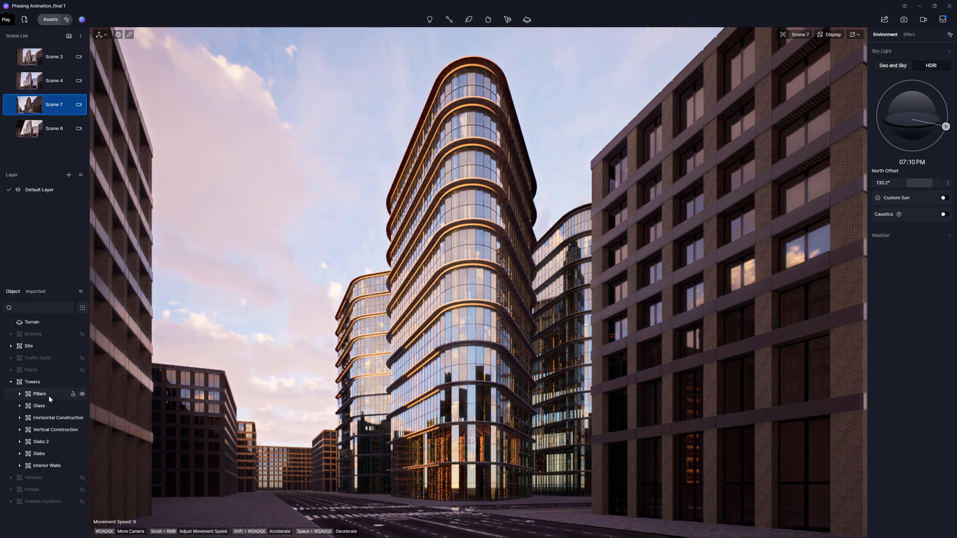
{"action": "left_click", "coordinate": [20, 394]}
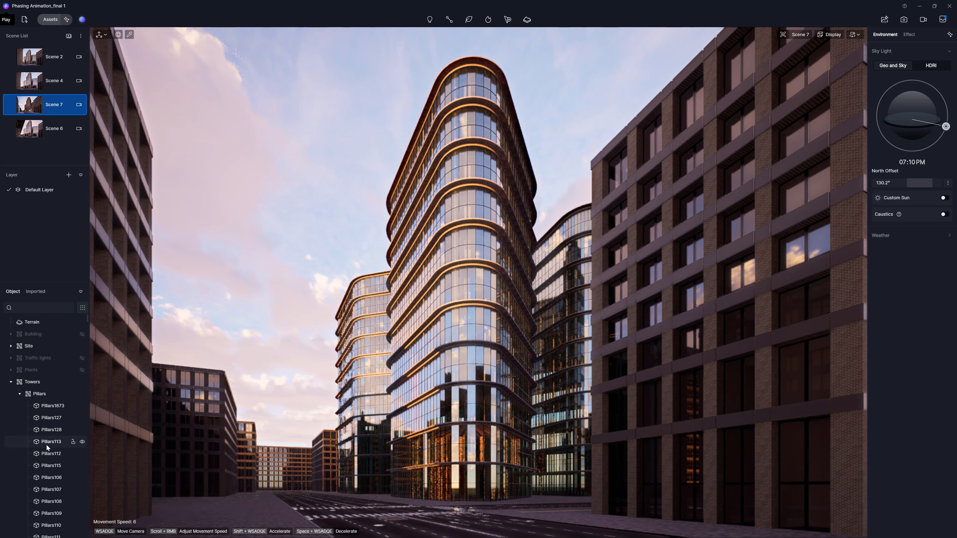
{"action": "left_click", "coordinate": [20, 394]}
{"action": "left_click", "coordinate": [20, 405]}
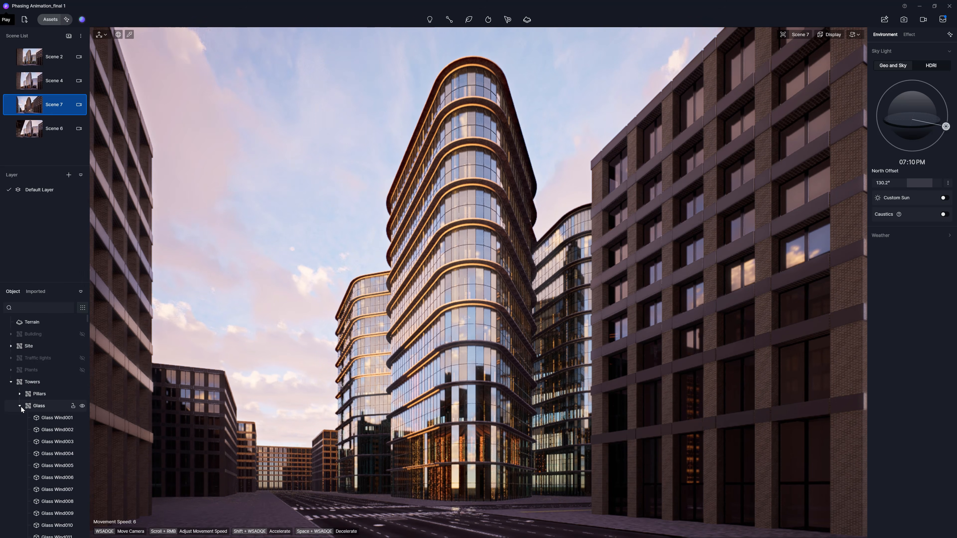
{"action": "left_click", "coordinate": [20, 406]}
{"action": "left_click", "coordinate": [11, 382]}
Step: Hide the Towers group to compare against the 3ds Max model, then show it again
{"action": "left_click", "coordinate": [82, 382]}
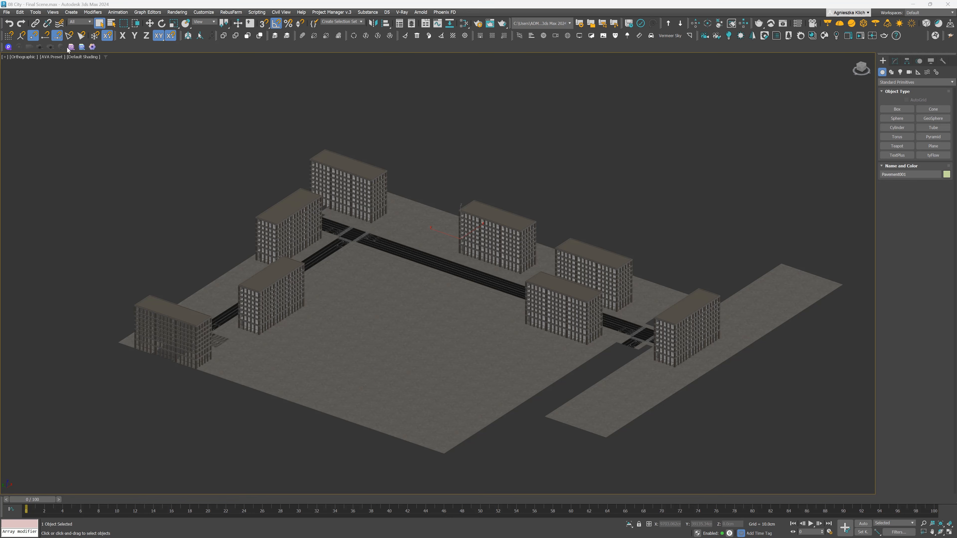
{"action": "left_click", "coordinate": [72, 47]}
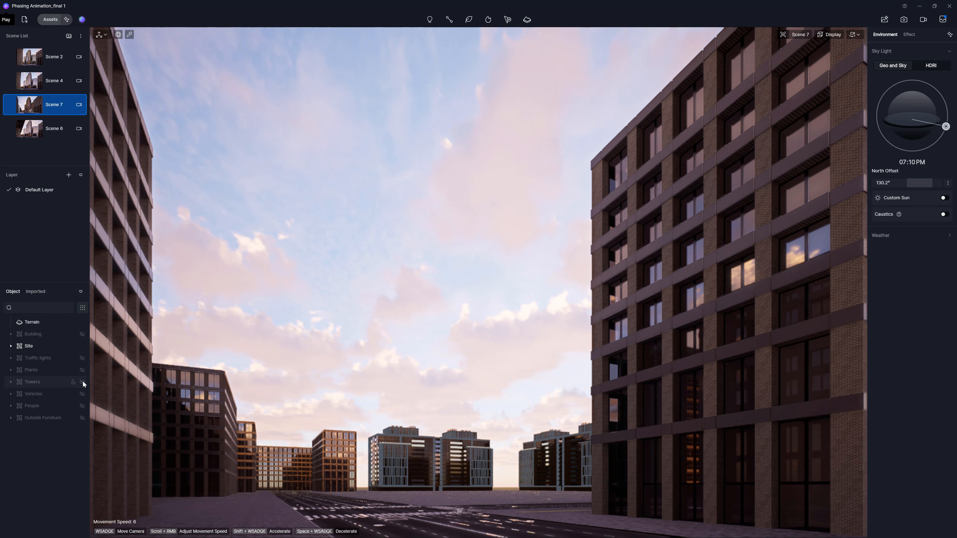
{"action": "left_click", "coordinate": [83, 381]}
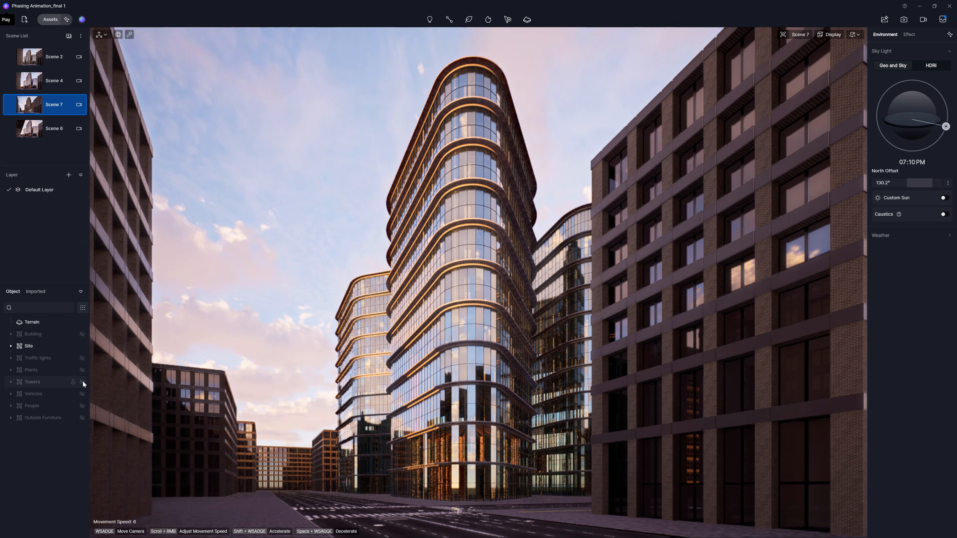
Step: Pick the tower glass and frame materials in the viewport to inspect their settings
{"action": "left_click", "coordinate": [130, 34]}
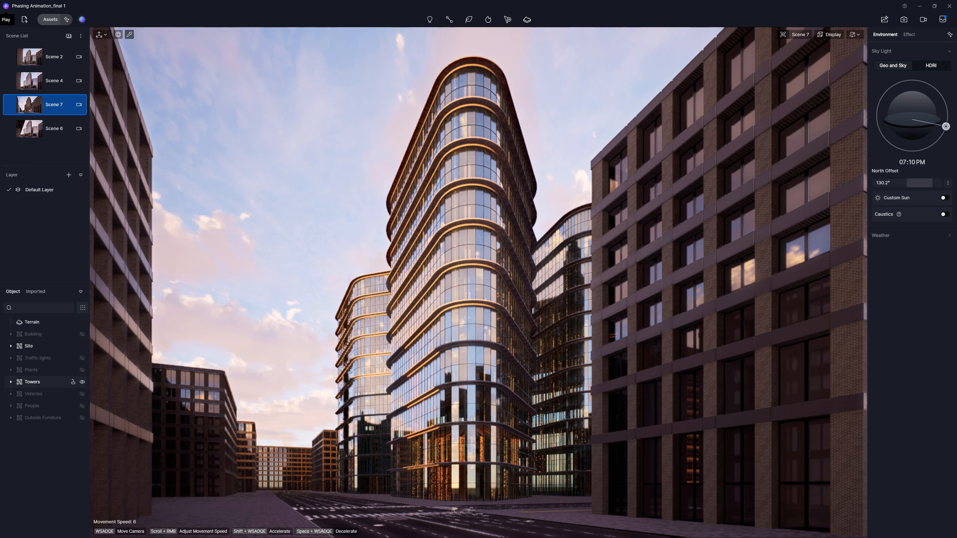
{"action": "left_click", "coordinate": [480, 236]}
{"action": "left_click", "coordinate": [898, 127]}
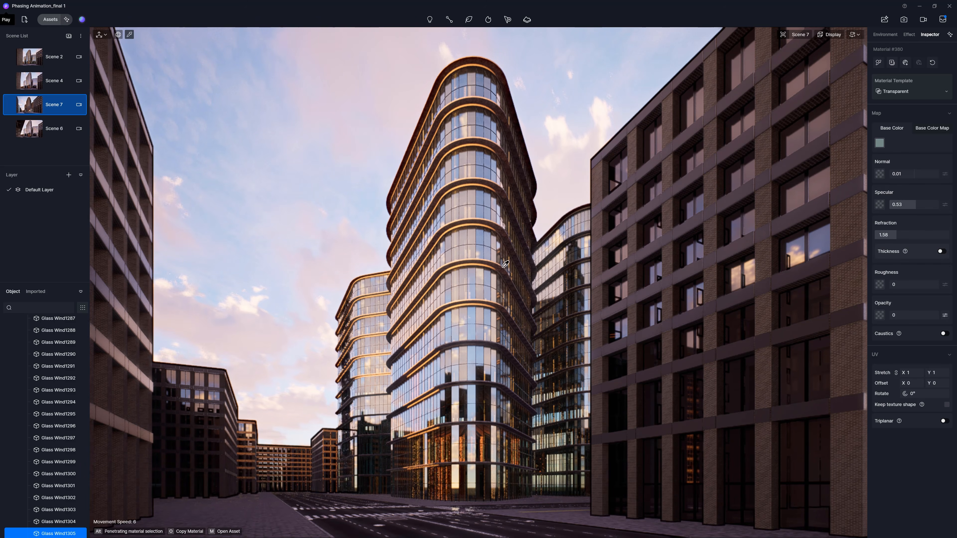
{"action": "left_click", "coordinate": [502, 303]}
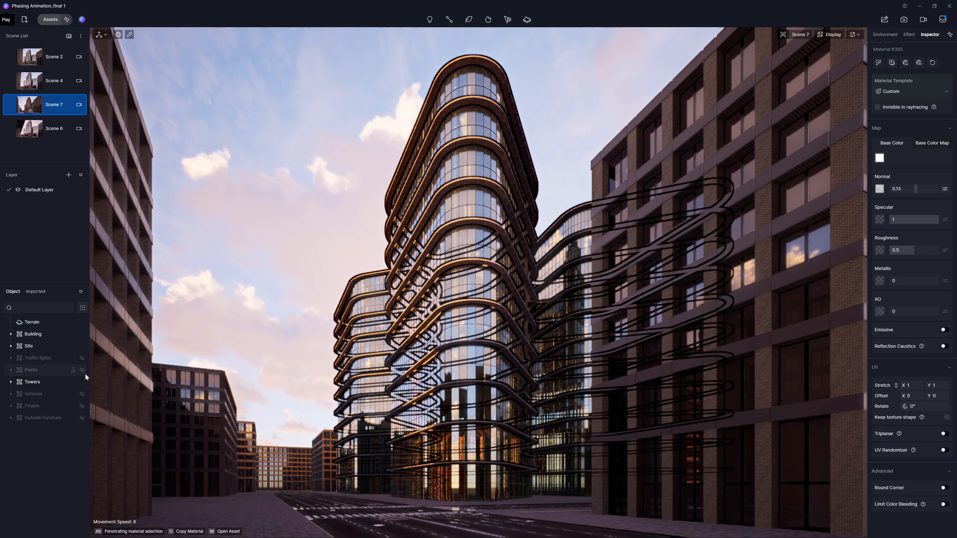
Step: Make all object groups visible, including Traffic lights, Plants, Vehicles, People and Outside Furniture
{"action": "left_click", "coordinate": [82, 381]}
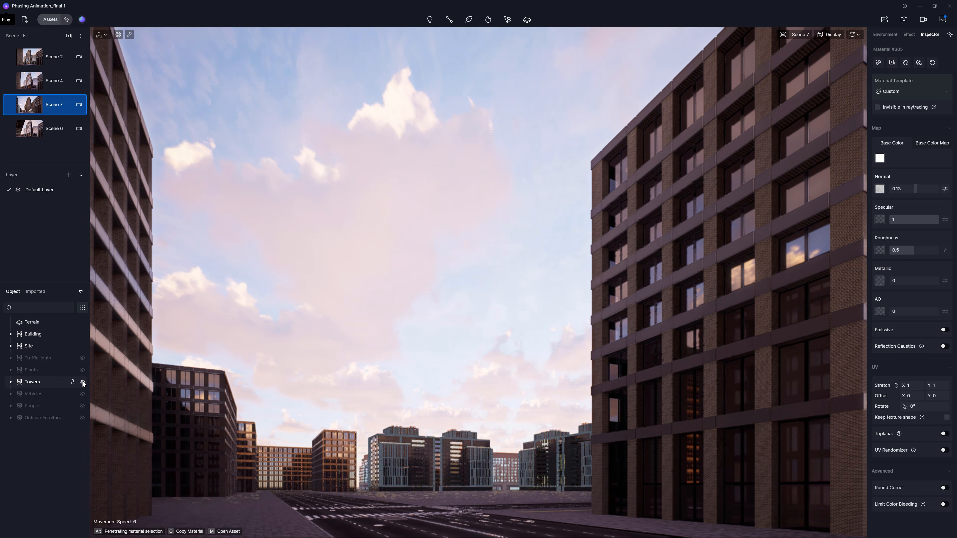
{"action": "left_click", "coordinate": [82, 334]}
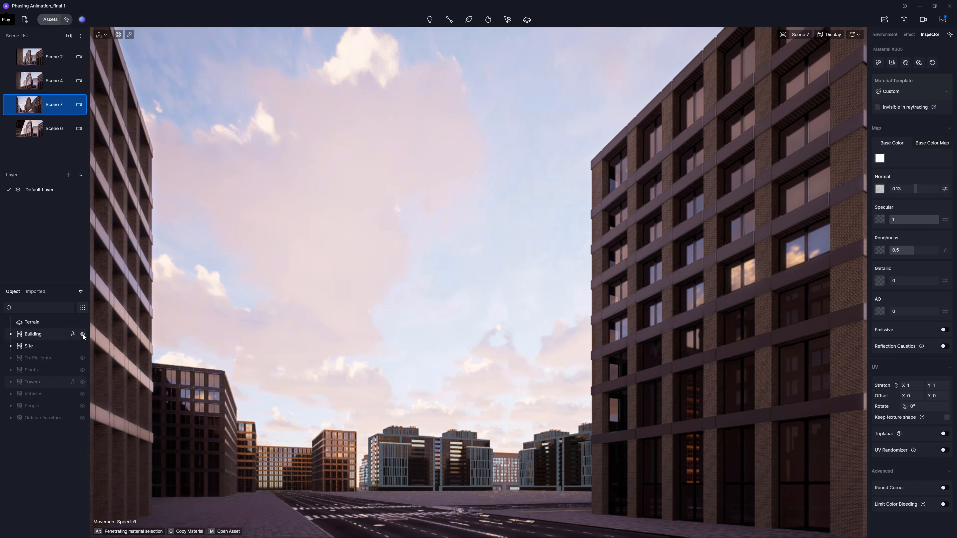
{"action": "left_click", "coordinate": [82, 334]}
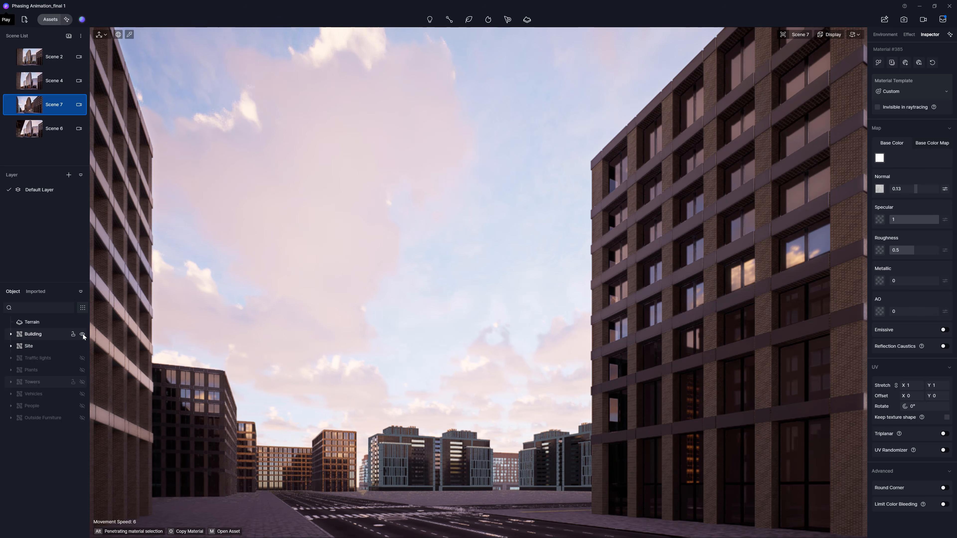
{"action": "left_click", "coordinate": [83, 382]}
{"action": "left_click", "coordinate": [82, 358]}
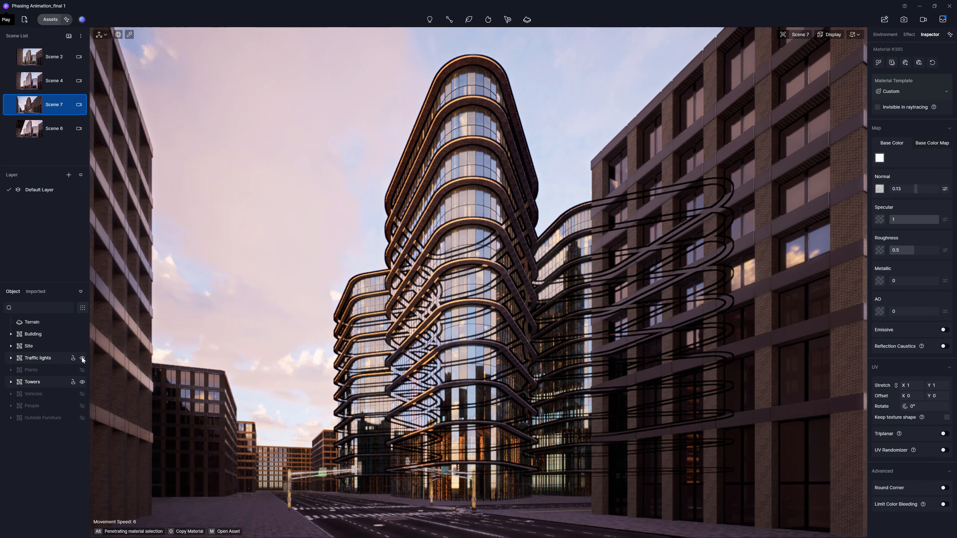
{"action": "left_click", "coordinate": [83, 418]}
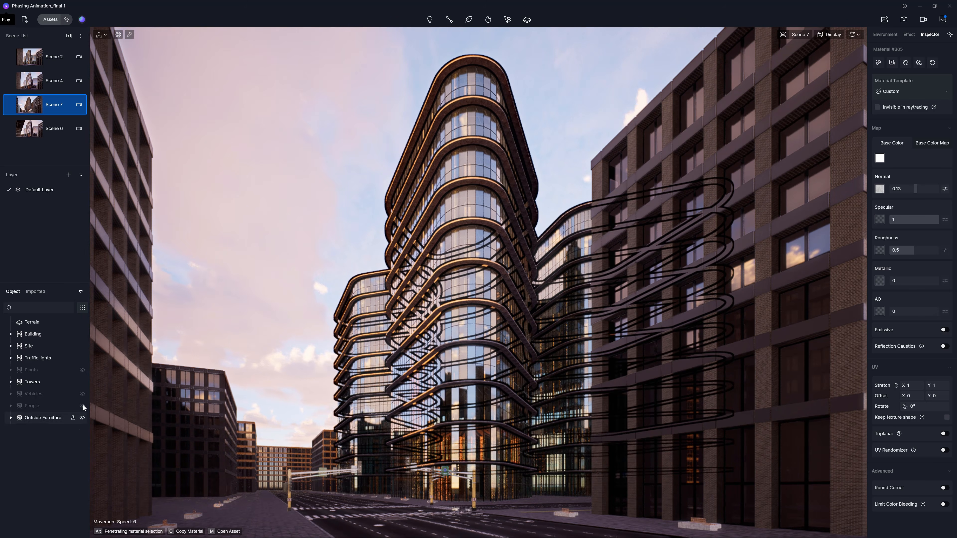
{"action": "left_click", "coordinate": [83, 370]}
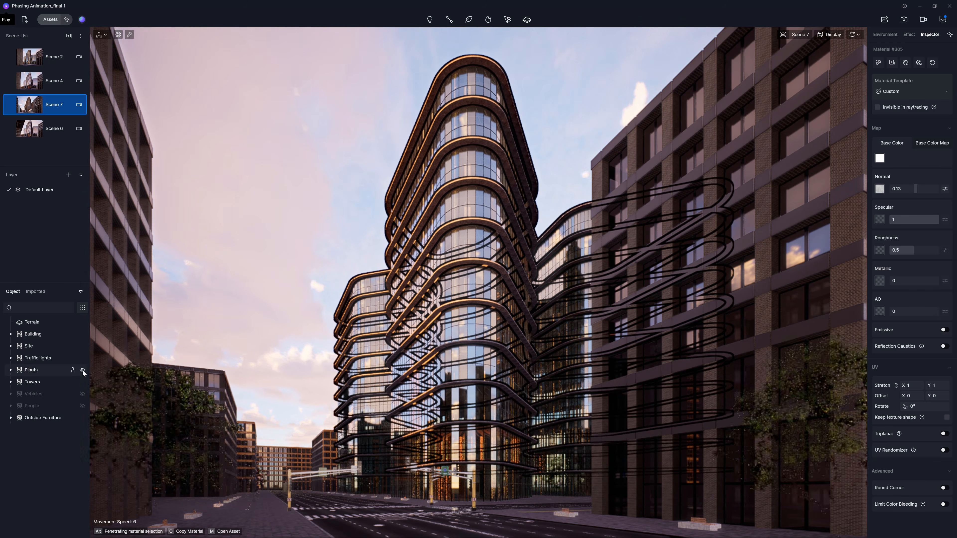
{"action": "left_click", "coordinate": [82, 394]}
{"action": "left_click", "coordinate": [82, 407]}
Step: Review the environment weather and post-processing effect settings
{"action": "left_click", "coordinate": [898, 35]}
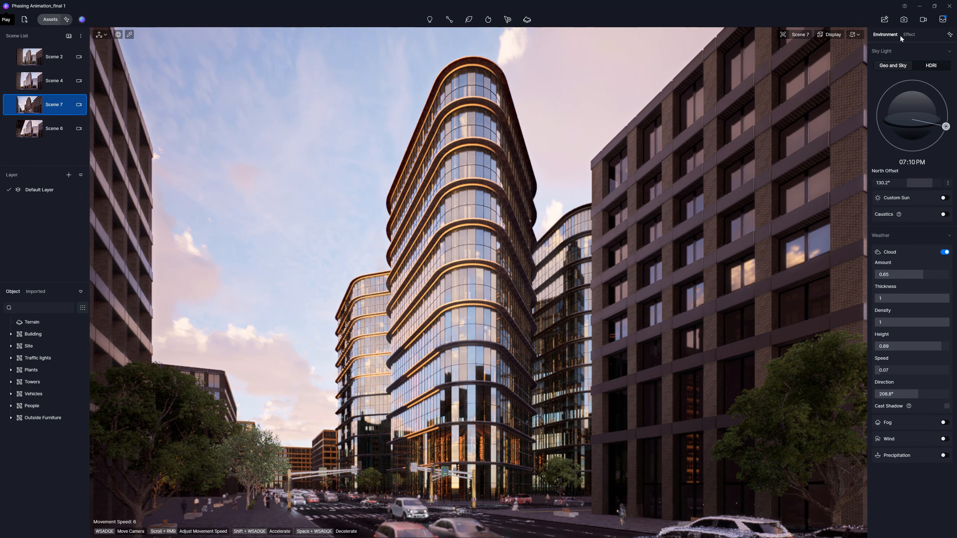
{"action": "left_click", "coordinate": [904, 35]}
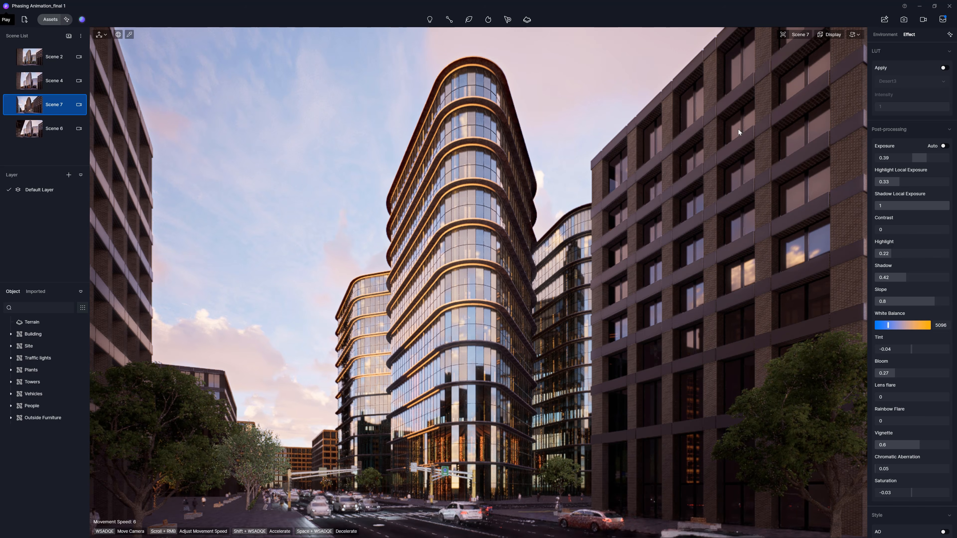
Step: Open video mode and switch to the animation timeline view
{"action": "left_click", "coordinate": [923, 20]}
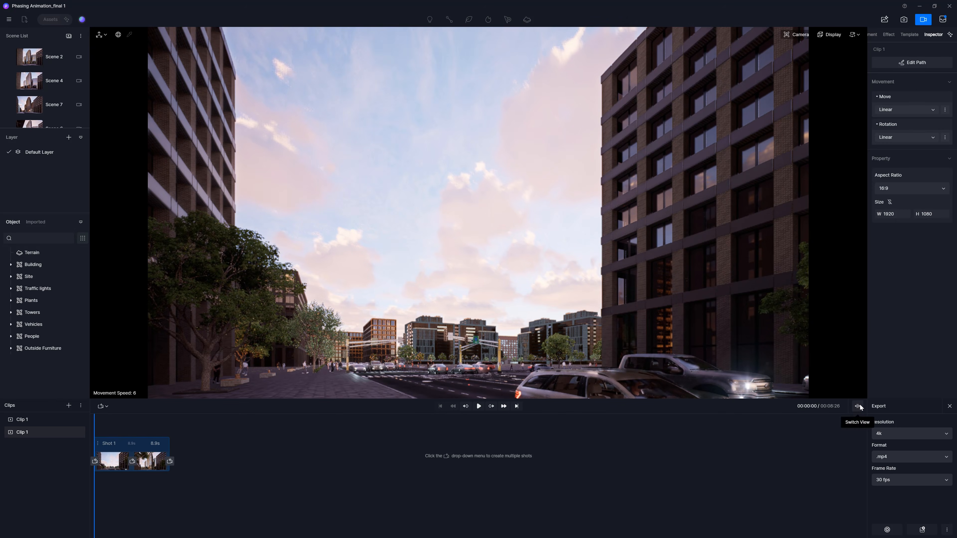
{"action": "left_click", "coordinate": [858, 406]}
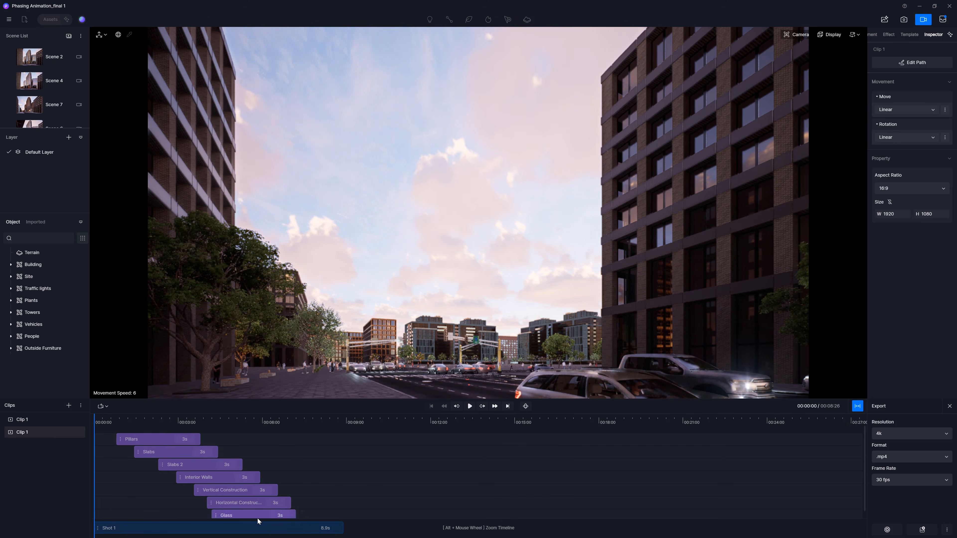
Step: Extend the Pillars animation clip on the timeline, then cut it
{"action": "left_click", "coordinate": [145, 440]}
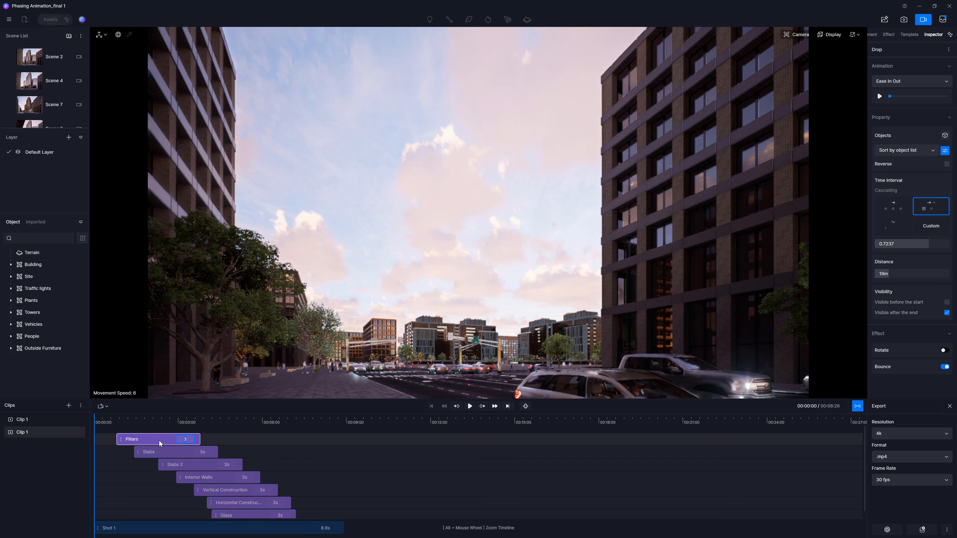
{"action": "type", "text": "4"}
{"action": "key", "text": "Return"}
{"action": "left_click_drag", "start_coordinate": [203, 441], "coordinate": [179, 438]}
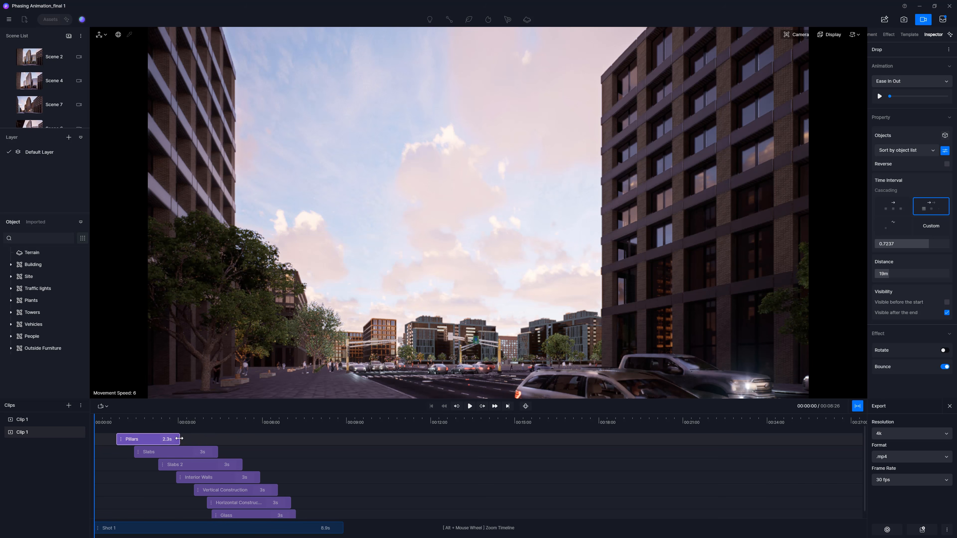
{"action": "right_click", "coordinate": [167, 440]}
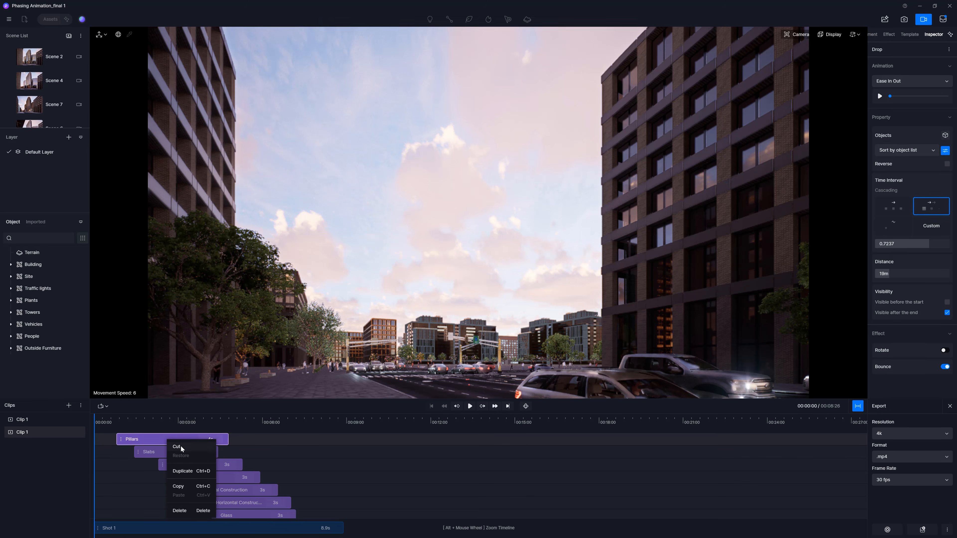
{"action": "left_click", "coordinate": [177, 446]}
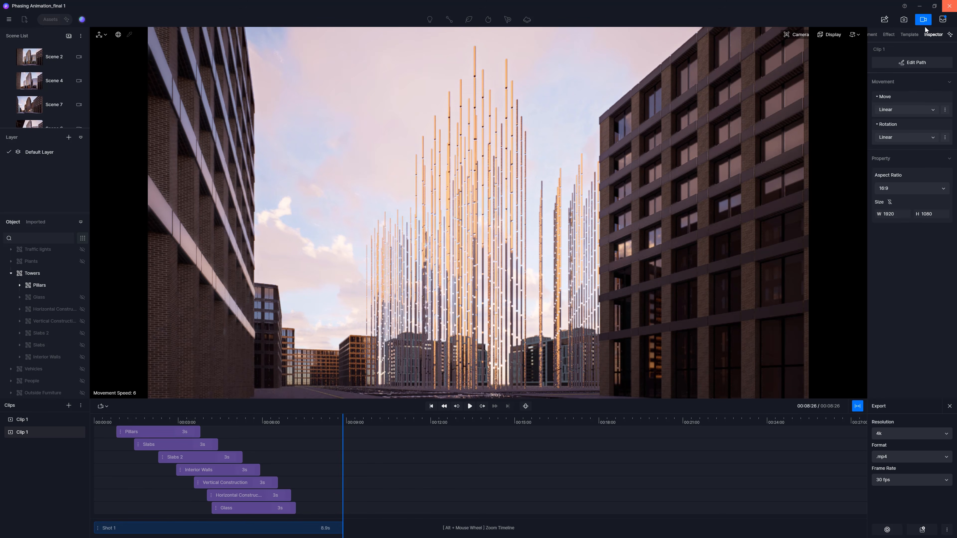
Step: Add a Drop animation template and assign all individual Pillars objects to it
{"action": "left_click", "coordinate": [909, 35]}
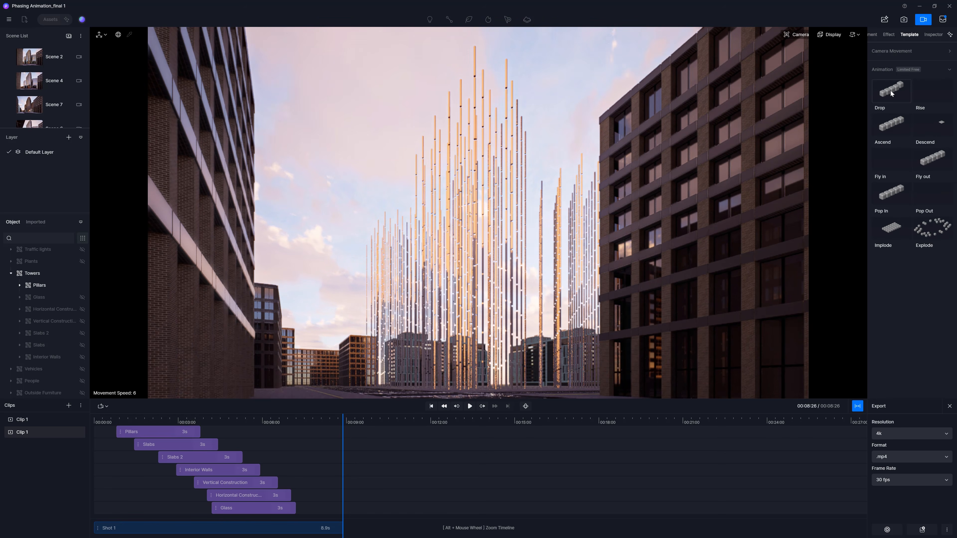
{"action": "left_click", "coordinate": [895, 127]}
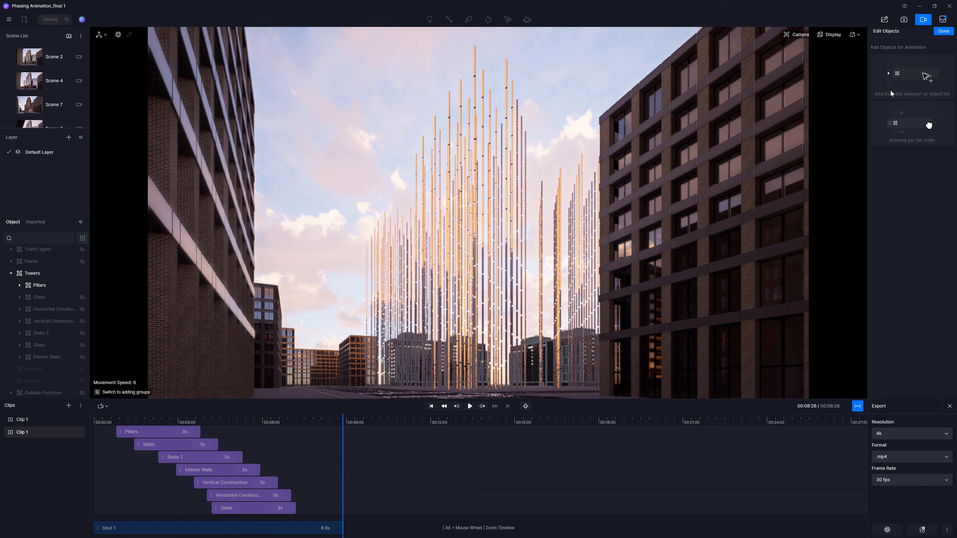
{"action": "left_click", "coordinate": [19, 285]}
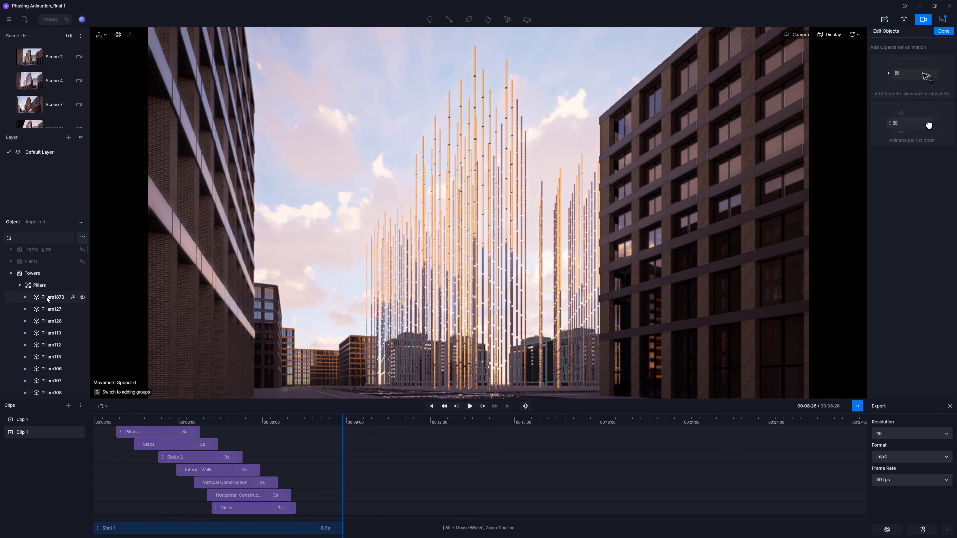
{"action": "left_click", "coordinate": [46, 297]}
{"action": "scroll", "coordinate": [47, 299], "scroll_direction": "down", "scroll_amount": 10}
{"action": "left_click_drag", "start_coordinate": [89, 322], "coordinate": [87, 399]}
{"action": "left_click", "coordinate": [58, 286], "text": "shift"}
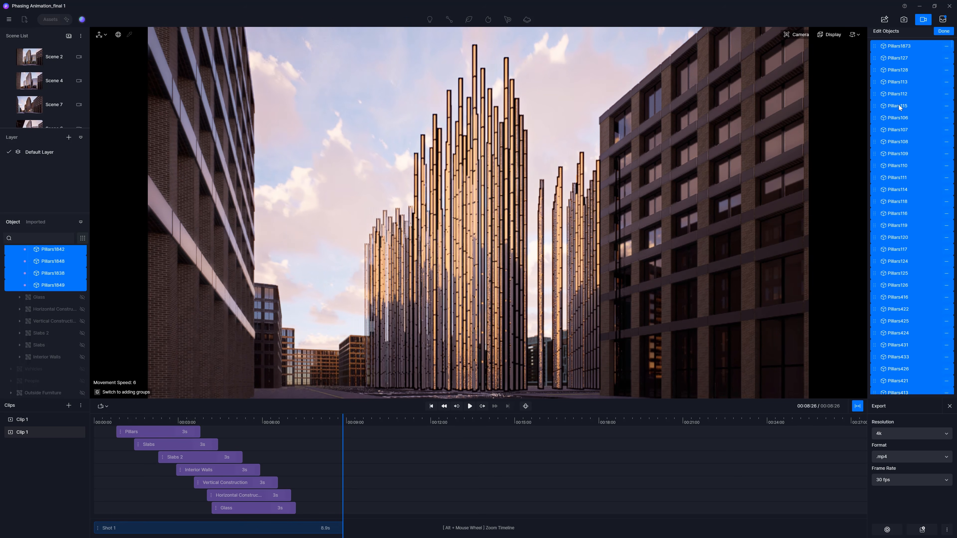
{"action": "left_click", "coordinate": [944, 31]}
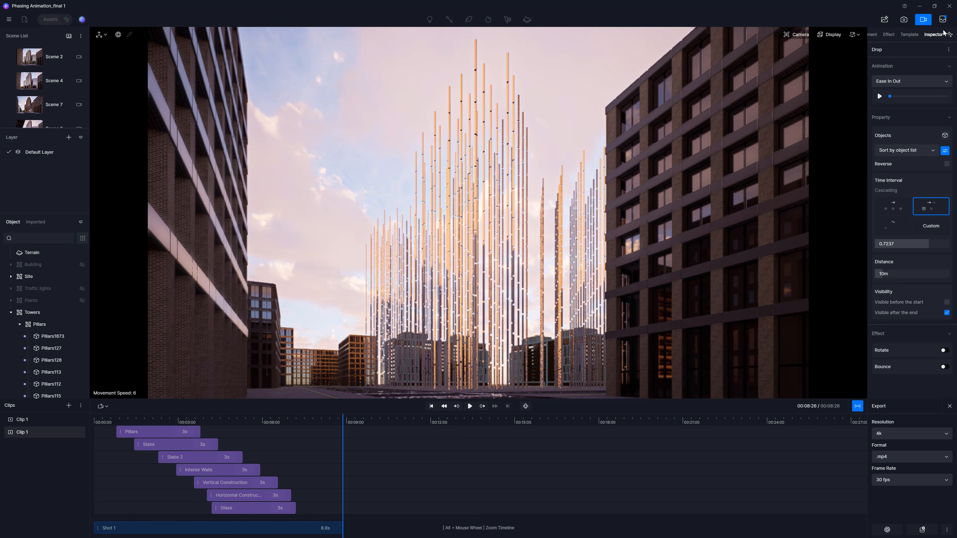
Step: Replace the Drop animation's objects with the whole Pillars group added as one group
{"action": "left_click", "coordinate": [945, 136]}
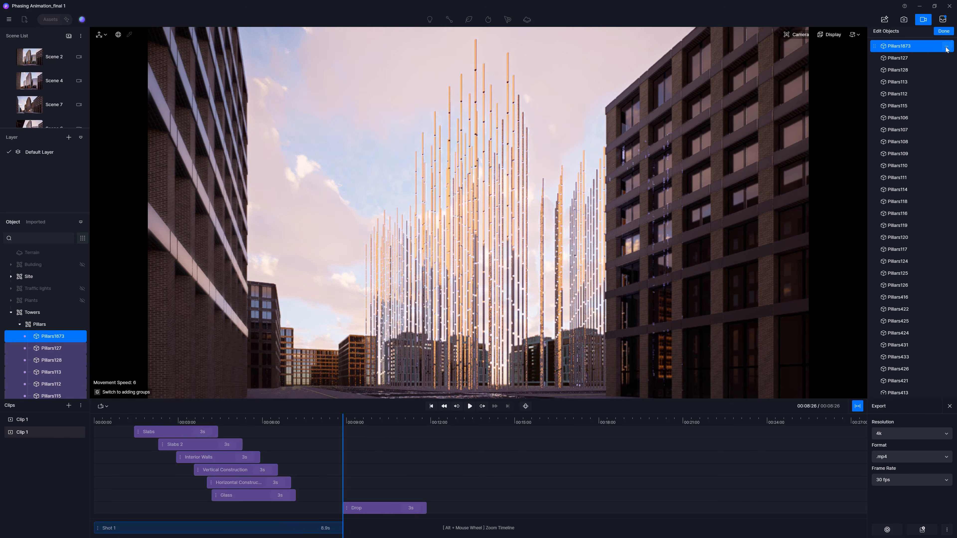
{"action": "right_click", "coordinate": [919, 47]}
{"action": "left_click", "coordinate": [930, 81]}
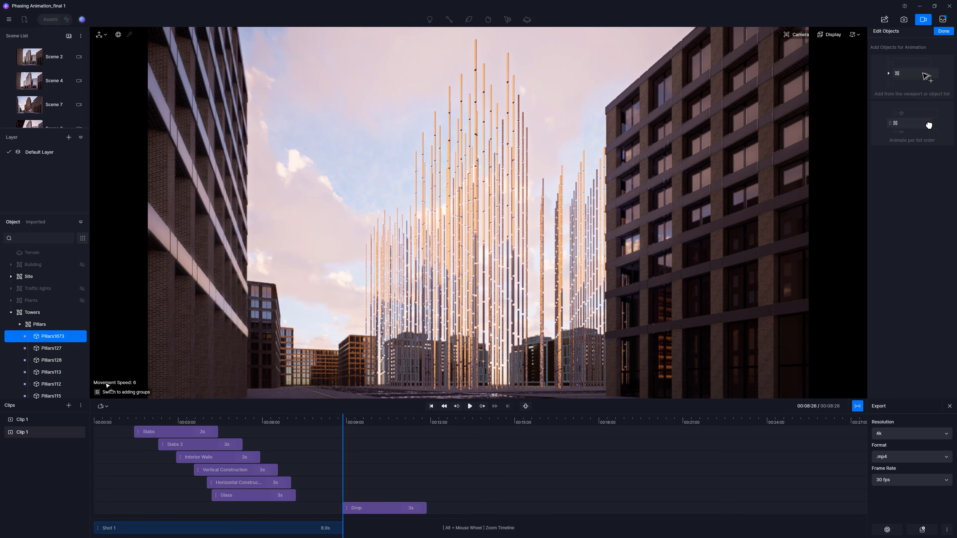
{"action": "key", "text": "g"}
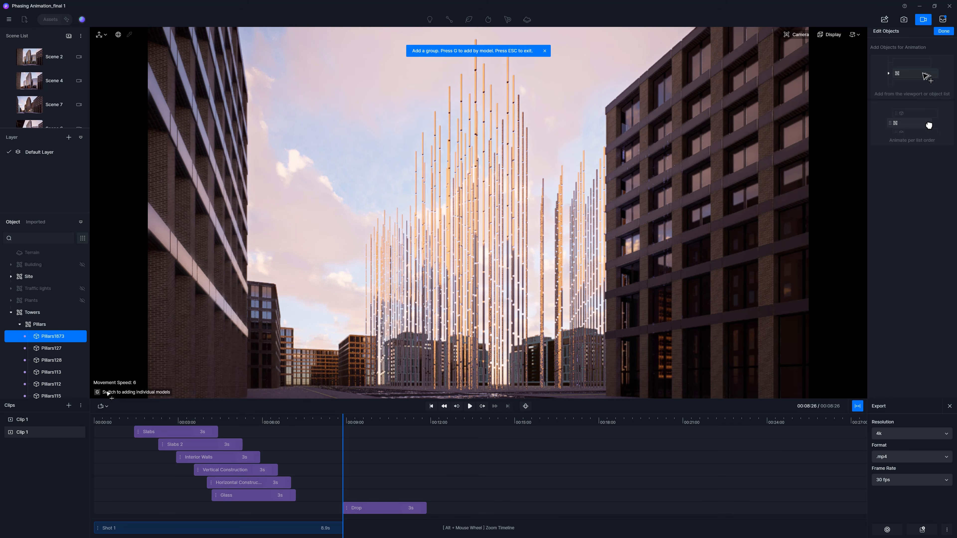
{"action": "left_click", "coordinate": [465, 91]}
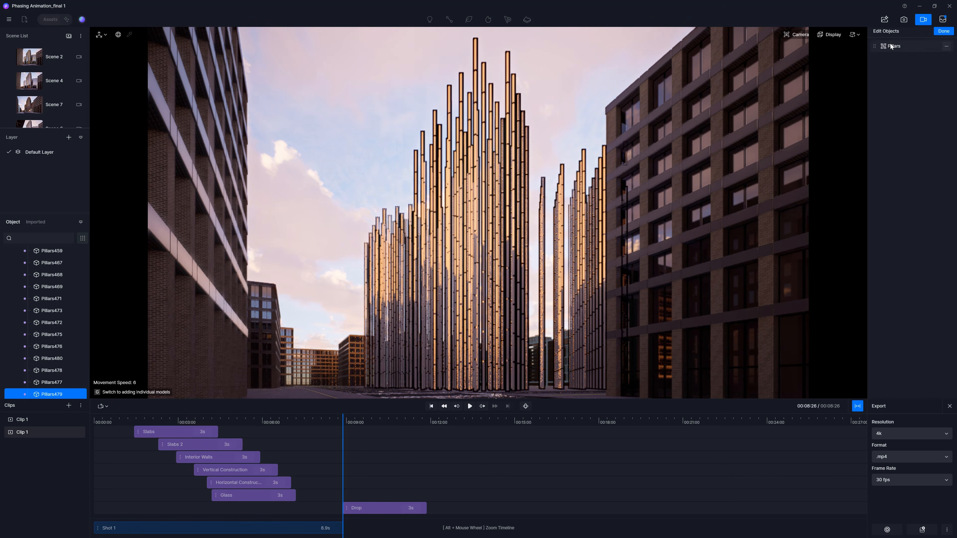
{"action": "left_click", "coordinate": [944, 31]}
Step: Preview the Drop animation and set its time interval to Simultaneous
{"action": "left_click", "coordinate": [879, 96]}
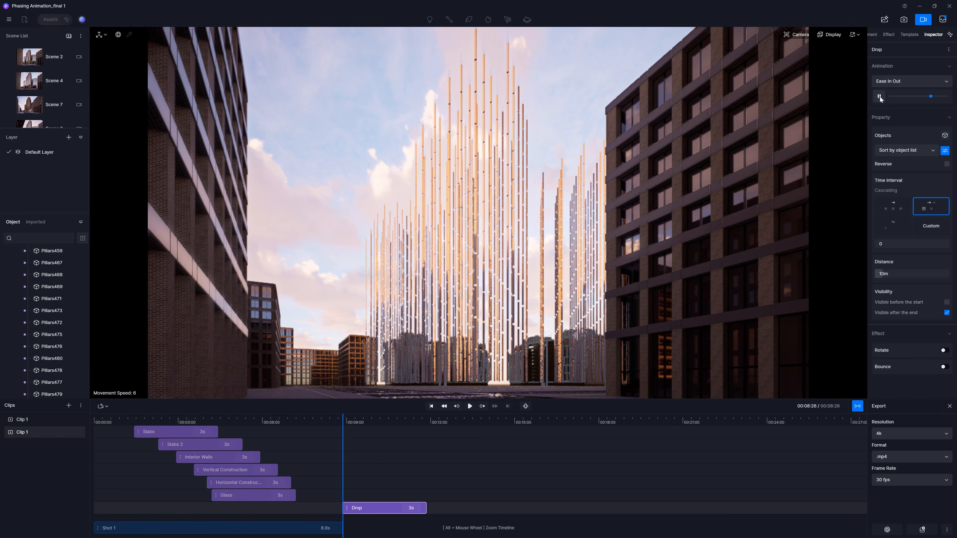
{"action": "left_click", "coordinate": [887, 82]}
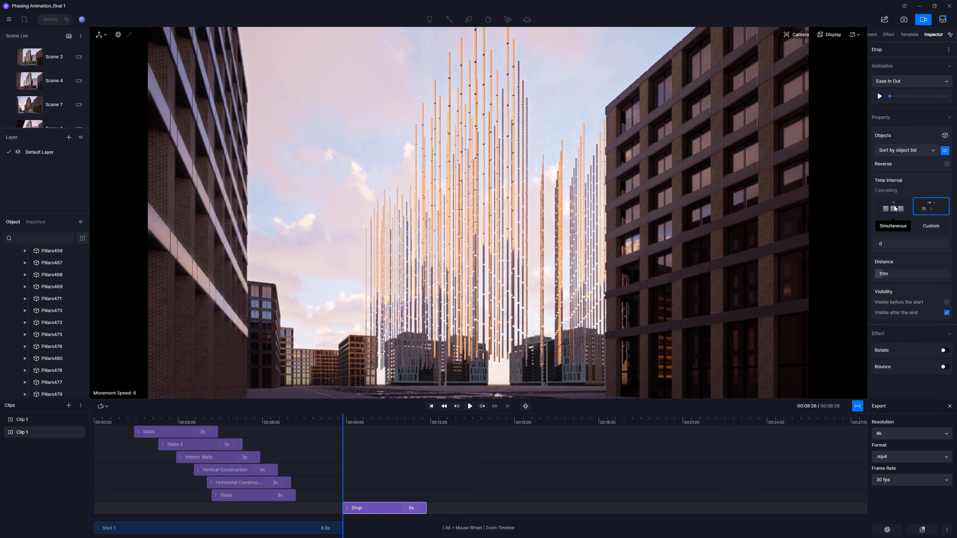
{"action": "left_click", "coordinate": [893, 206]}
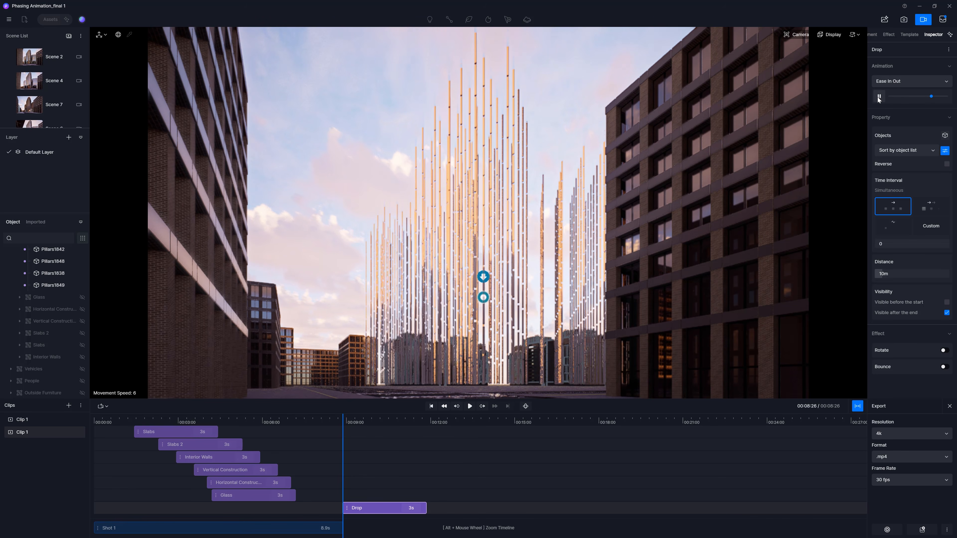
Step: Try the Cascading and Sequential time intervals for the Drop animation and preview it
{"action": "left_click", "coordinate": [931, 208]}
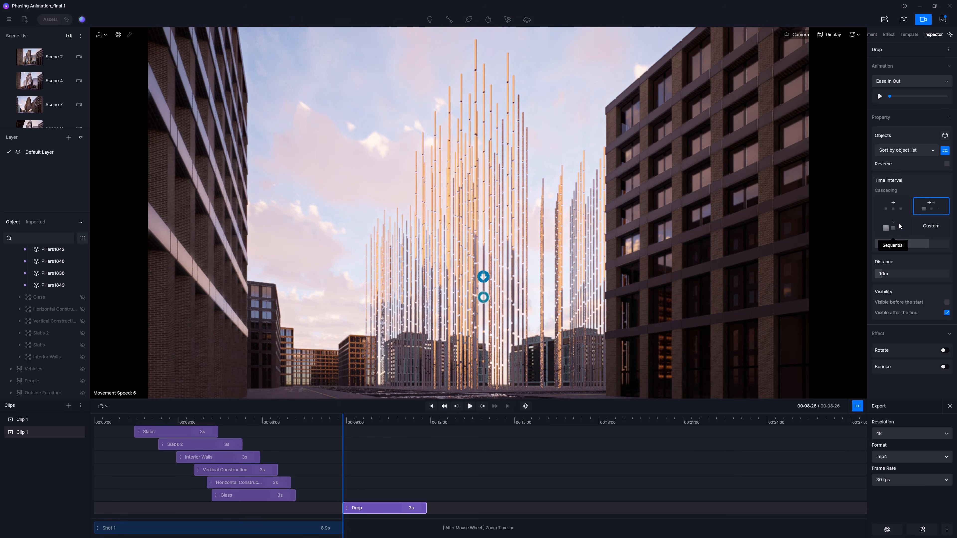
{"action": "left_click", "coordinate": [893, 226]}
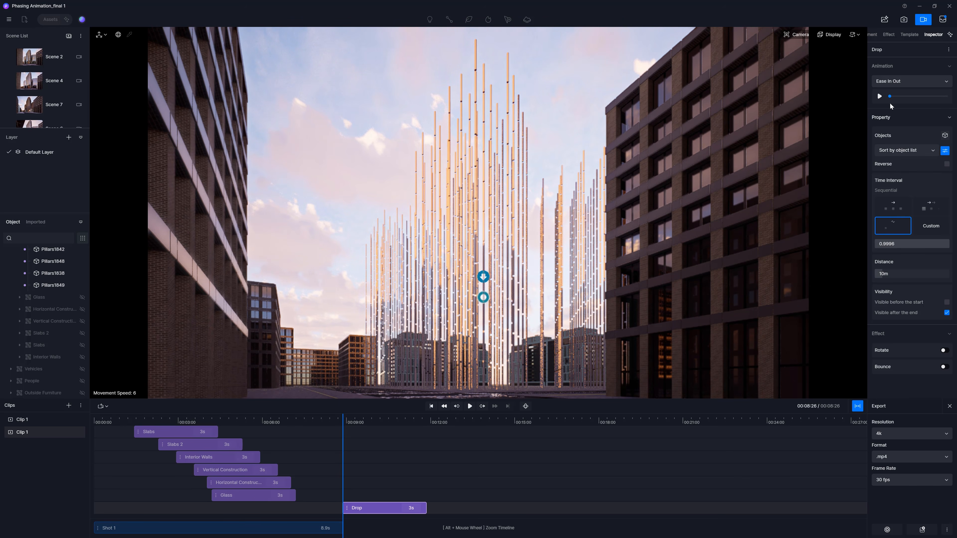
{"action": "left_click", "coordinate": [880, 97]}
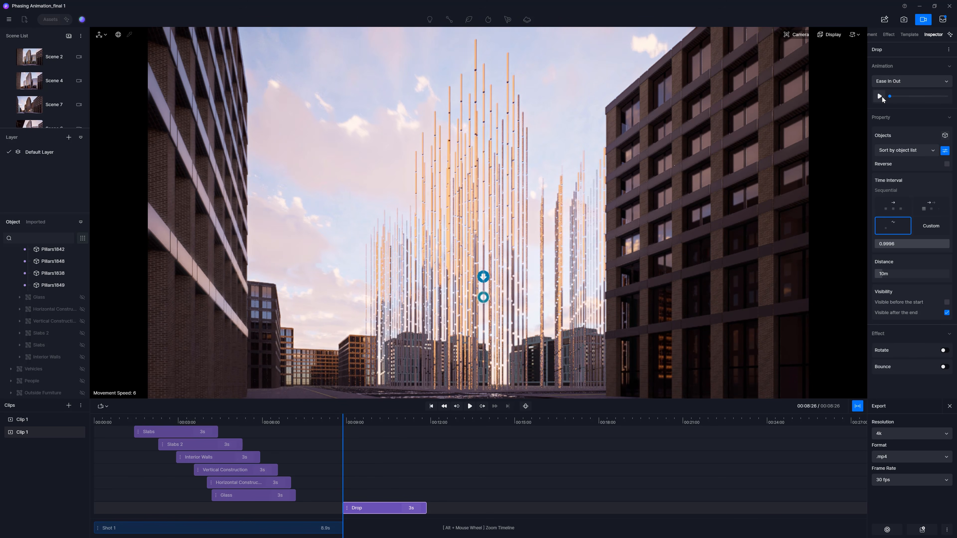
Step: Set a Custom time interval of 0.6887 with a 33m drop distance and preview the Pillars animation
{"action": "left_click", "coordinate": [931, 226]}
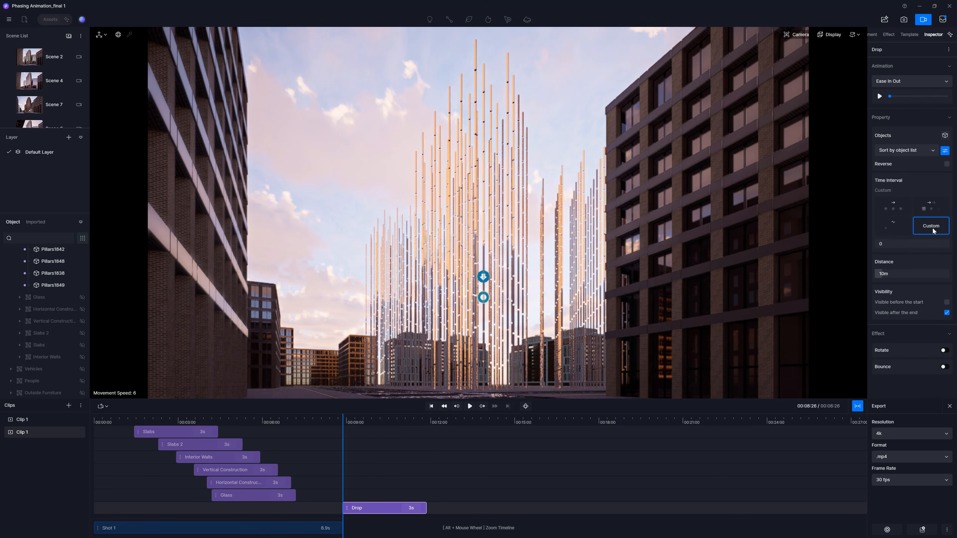
{"action": "left_click", "coordinate": [893, 243]}
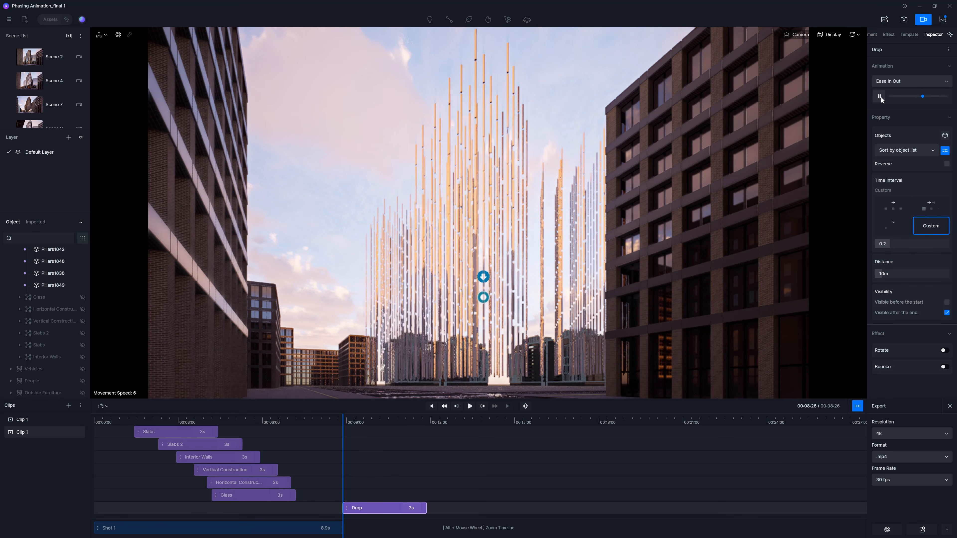
{"action": "left_click", "coordinate": [932, 205]}
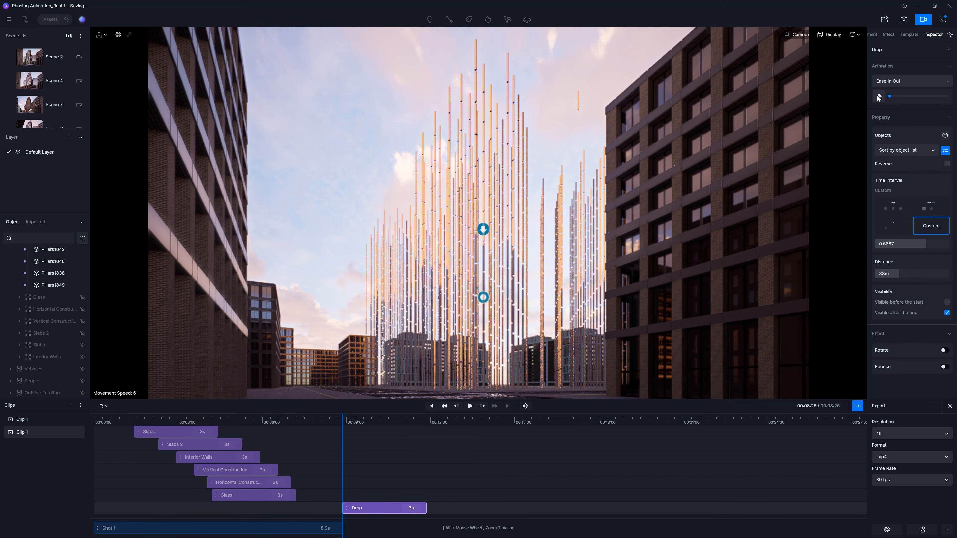
{"action": "left_click", "coordinate": [877, 97]}
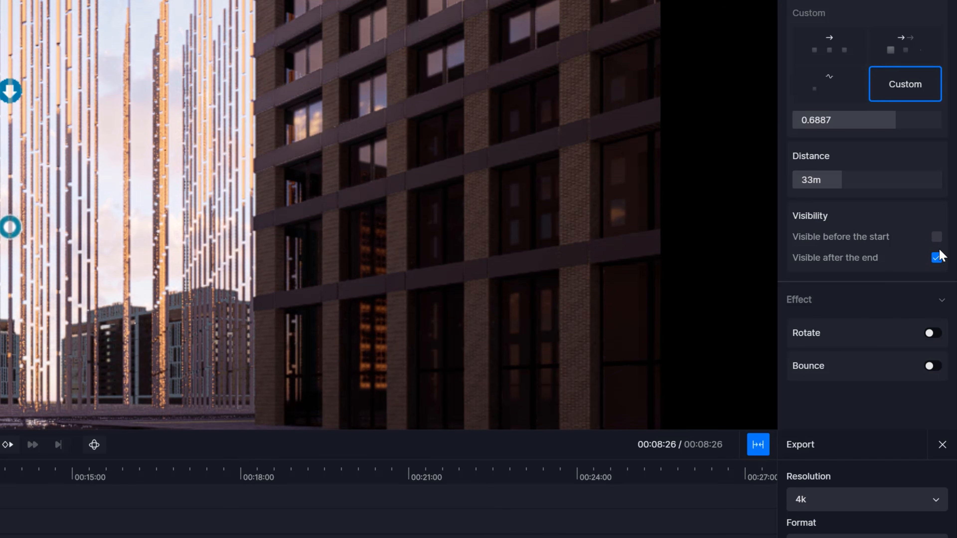
{"action": "left_click", "coordinate": [936, 258]}
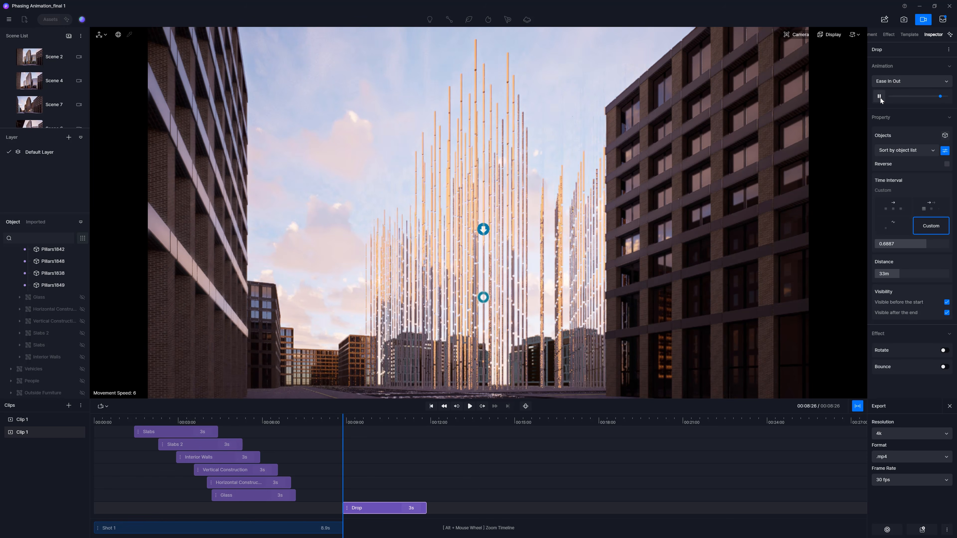
{"action": "left_click", "coordinate": [946, 302]}
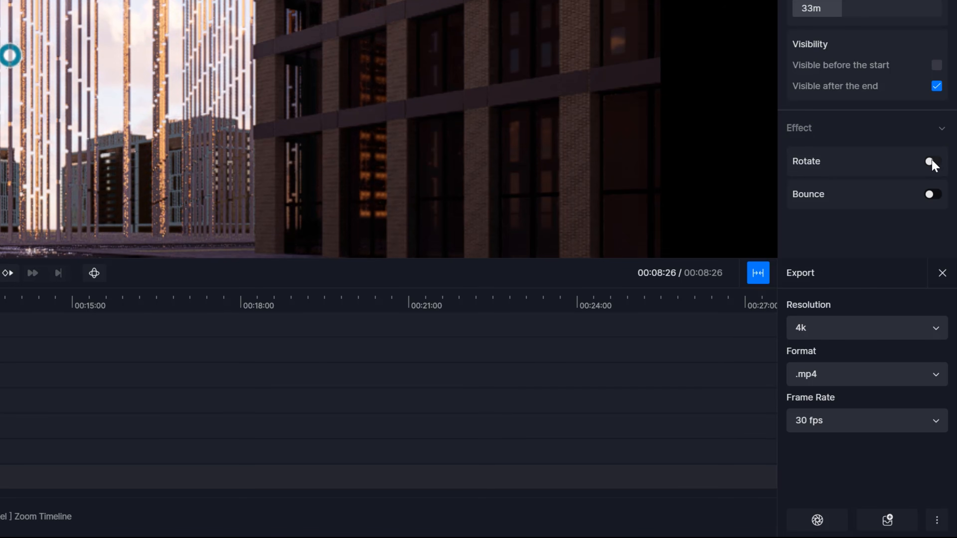
{"action": "left_click", "coordinate": [931, 162]}
Step: In the Demo project, preview the cubes' Drop animation and set its Rotate angle to 284.7°
{"action": "left_click", "coordinate": [469, 456]}
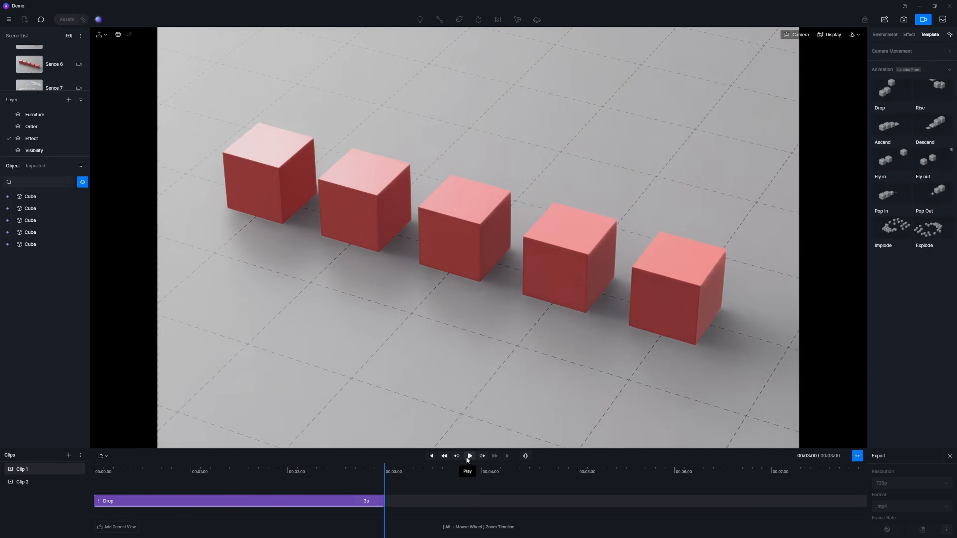
{"action": "left_click_drag", "start_coordinate": [384, 475], "coordinate": [261, 479]}
{"action": "left_click", "coordinate": [288, 504]}
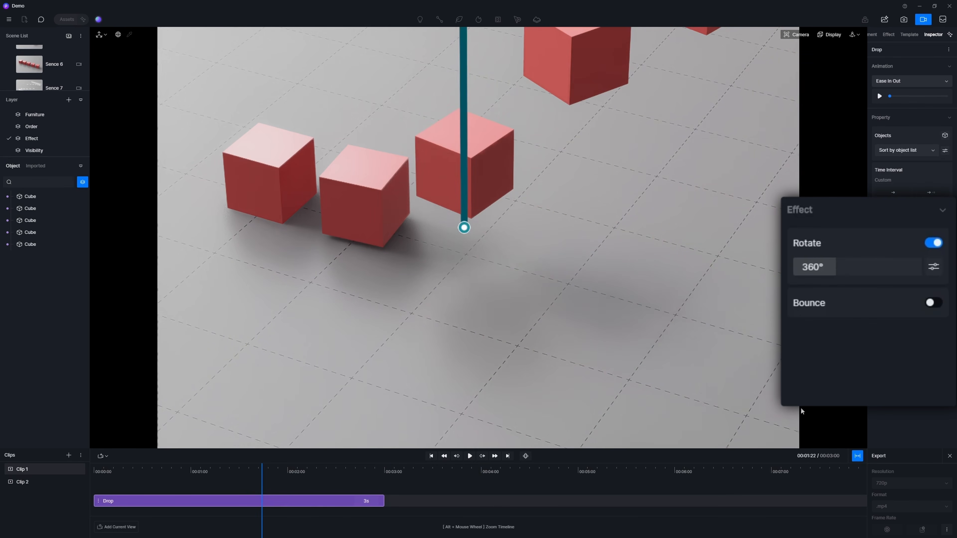
{"action": "mouse_move", "coordinate": [830, 274]}
{"action": "left_mouse_down"}
{"action": "mouse_move", "coordinate": [856, 269]}
{"action": "mouse_move", "coordinate": [810, 289]}
{"action": "mouse_move", "coordinate": [829, 276]}
{"action": "left_mouse_up"}
Step: Set the rotation axis to random after trying X and Y, and preview the cube drop
{"action": "left_click", "coordinate": [933, 267]}
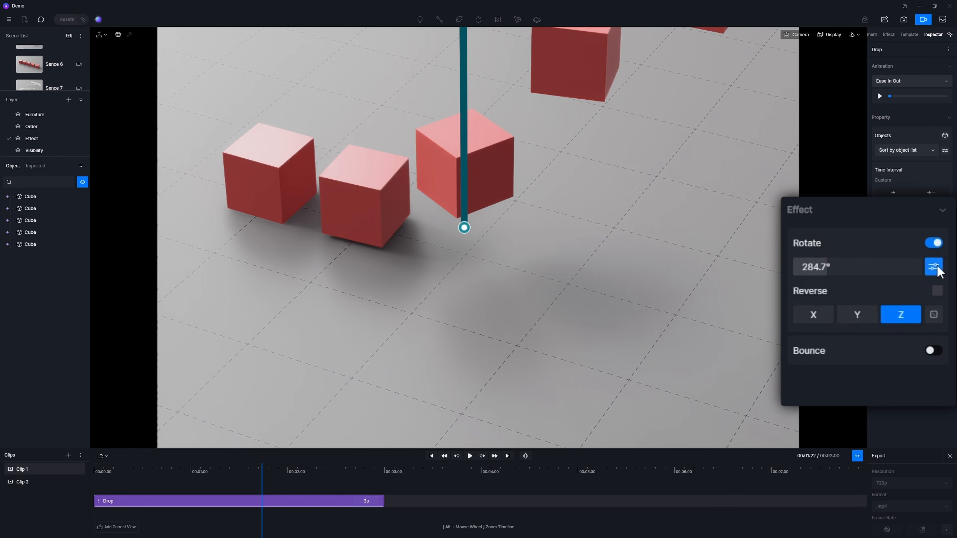
{"action": "left_click", "coordinate": [811, 315]}
{"action": "left_click", "coordinate": [856, 319]}
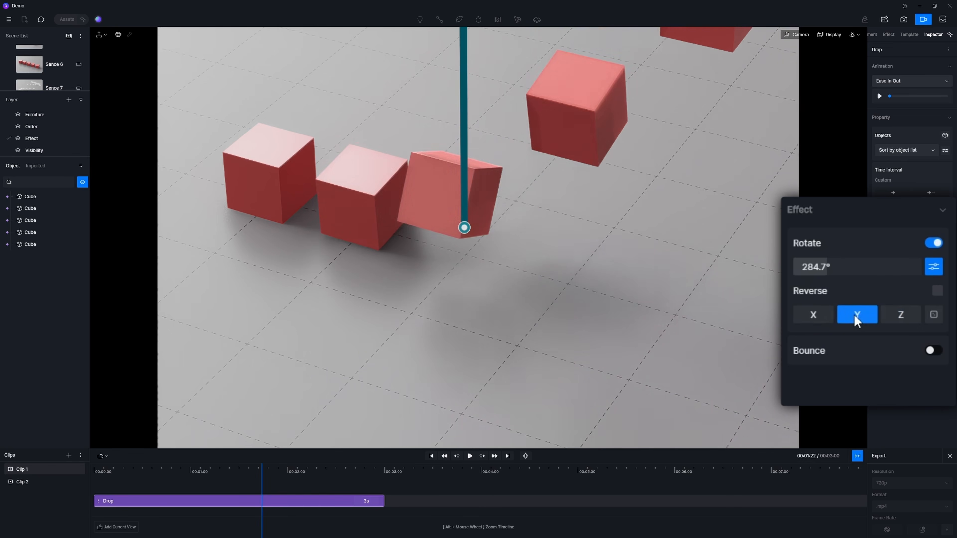
{"action": "left_click", "coordinate": [933, 314]}
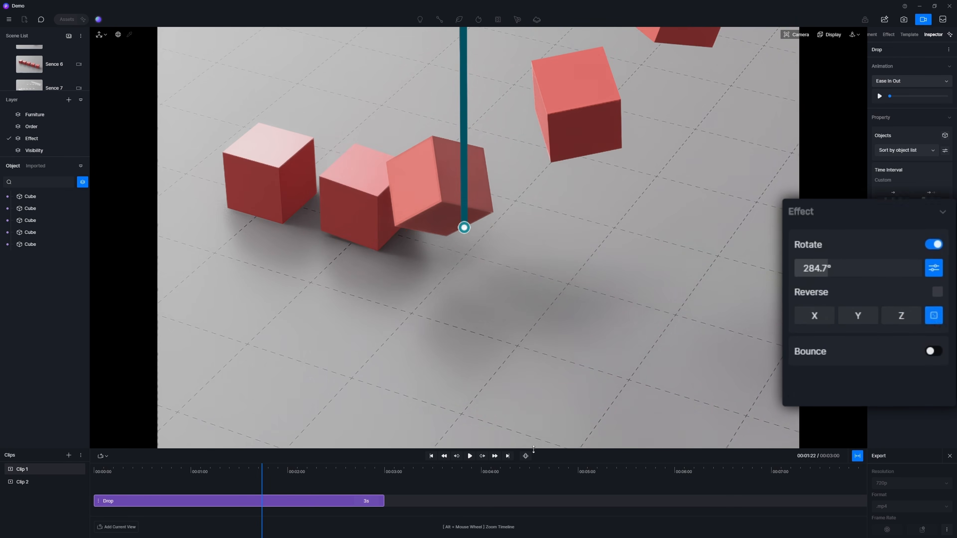
{"action": "left_click", "coordinate": [470, 456]}
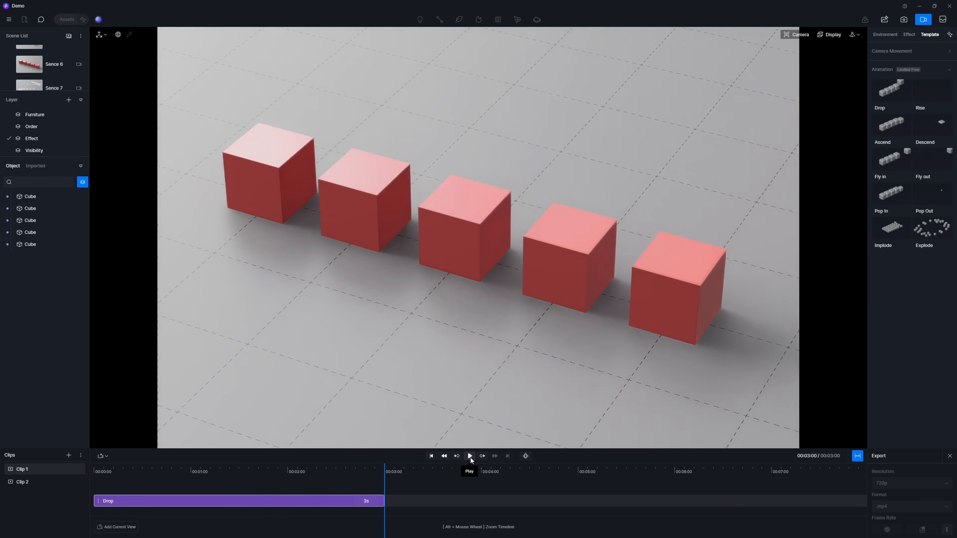
{"action": "left_click", "coordinate": [469, 455]}
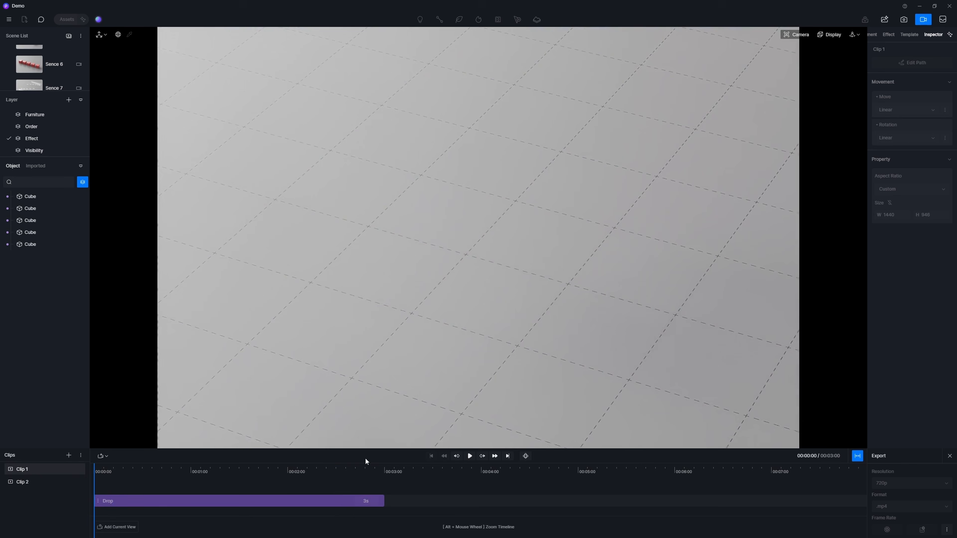
Step: Enable the Bounce effect on the cubes' Drop animation and preview it
{"action": "left_click", "coordinate": [340, 499]}
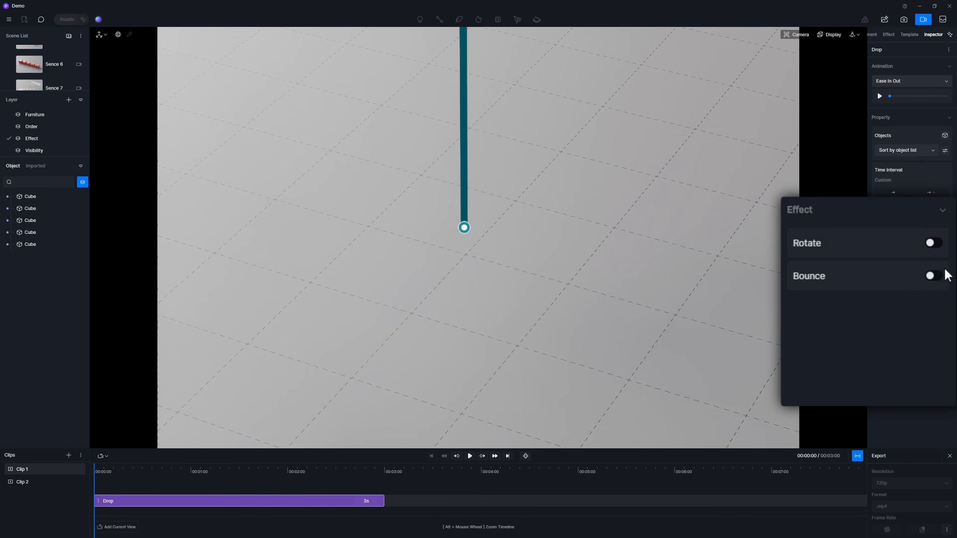
{"action": "left_click", "coordinate": [945, 356]}
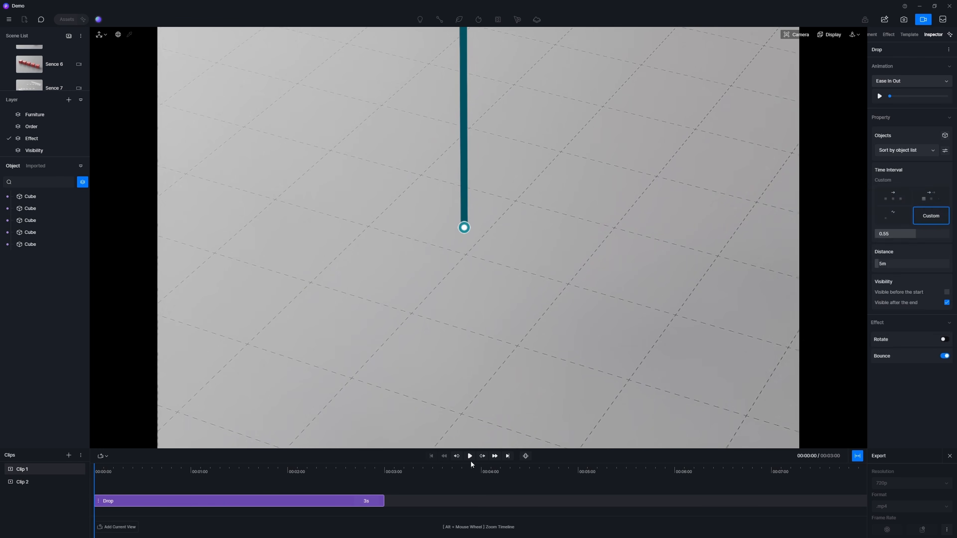
{"action": "left_click", "coordinate": [469, 456]}
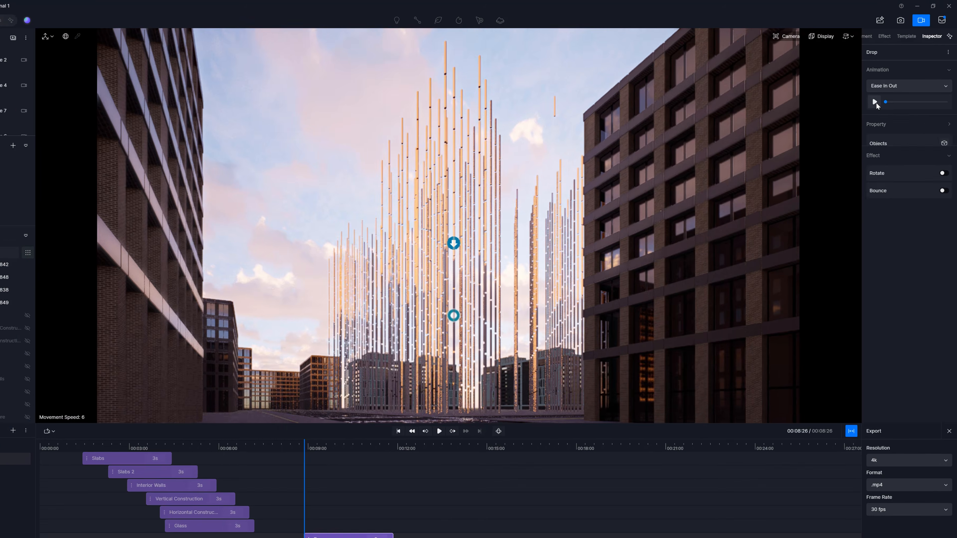
Step: Sort the Pillars Drop animation's objects by world coordinate along Z and preview it
{"action": "left_click", "coordinate": [881, 95]}
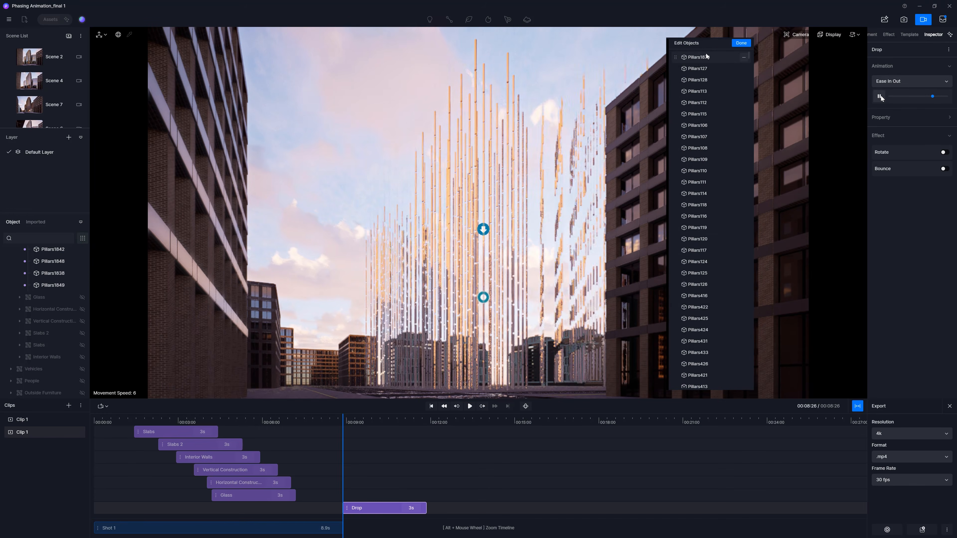
{"action": "left_click", "coordinate": [943, 117]}
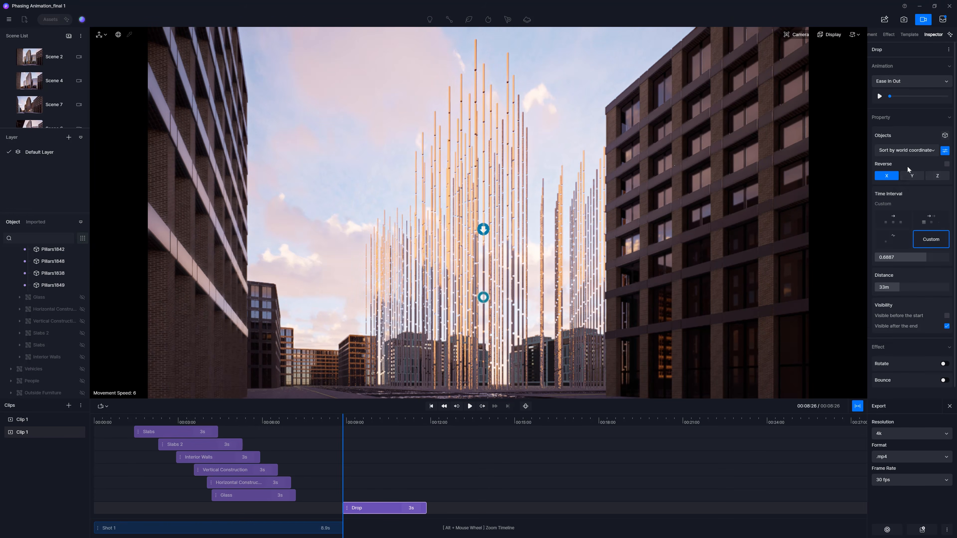
{"action": "left_click", "coordinate": [929, 176]}
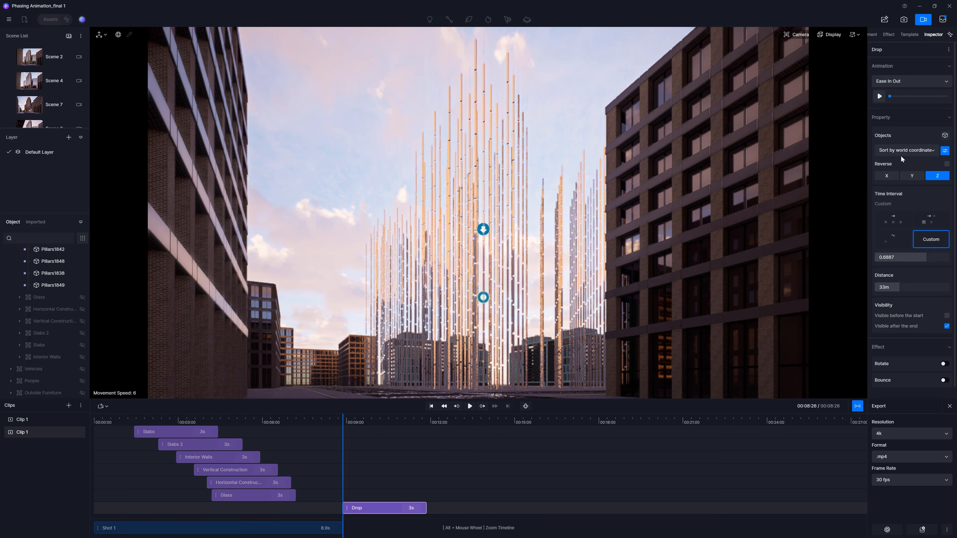
{"action": "left_click", "coordinate": [880, 96]}
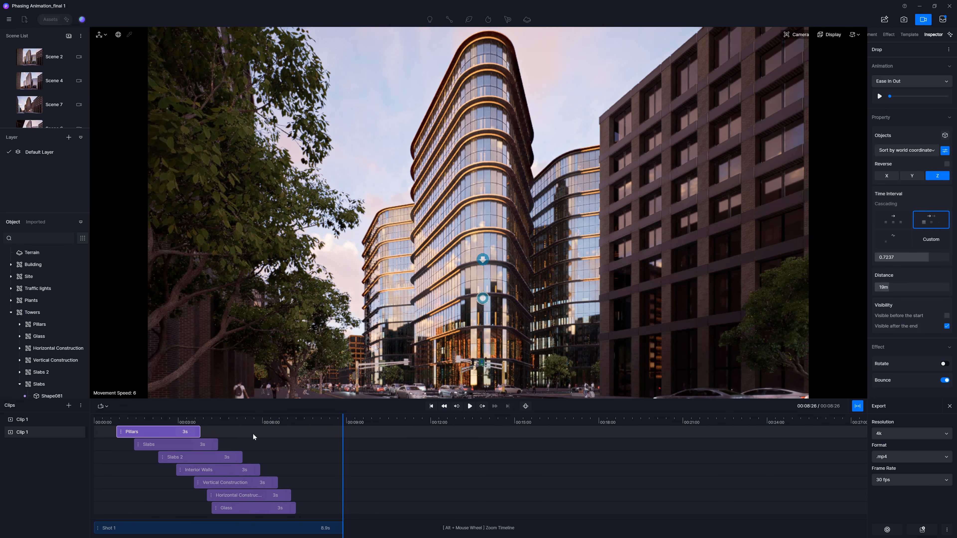
Step: Review the animation template and settings of each construction clip on the timeline
{"action": "left_click", "coordinate": [171, 448]}
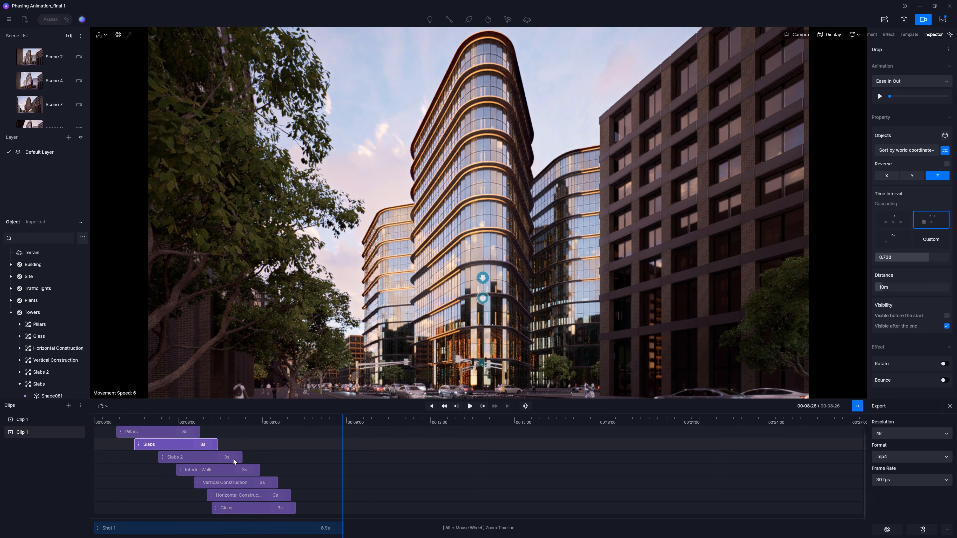
{"action": "left_click", "coordinate": [198, 458]}
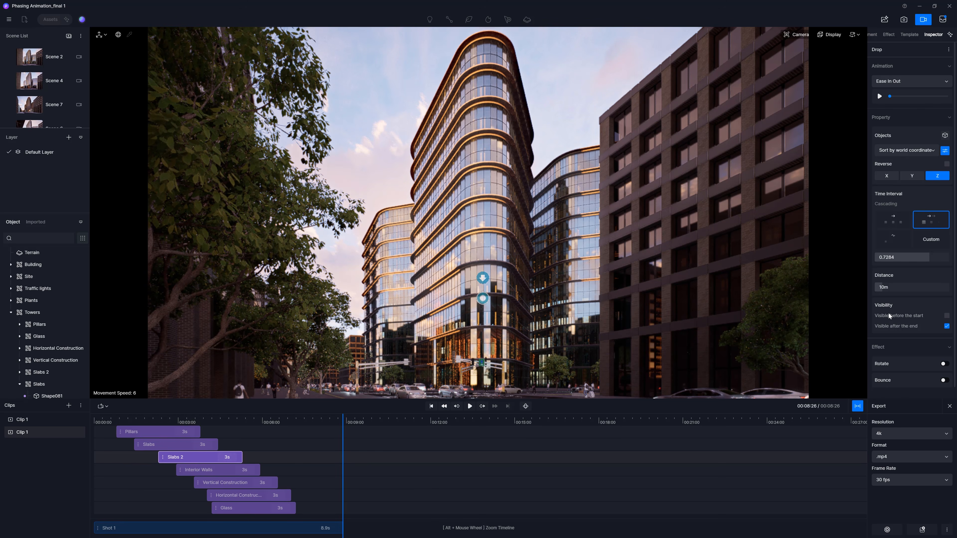
{"action": "left_click", "coordinate": [198, 471]}
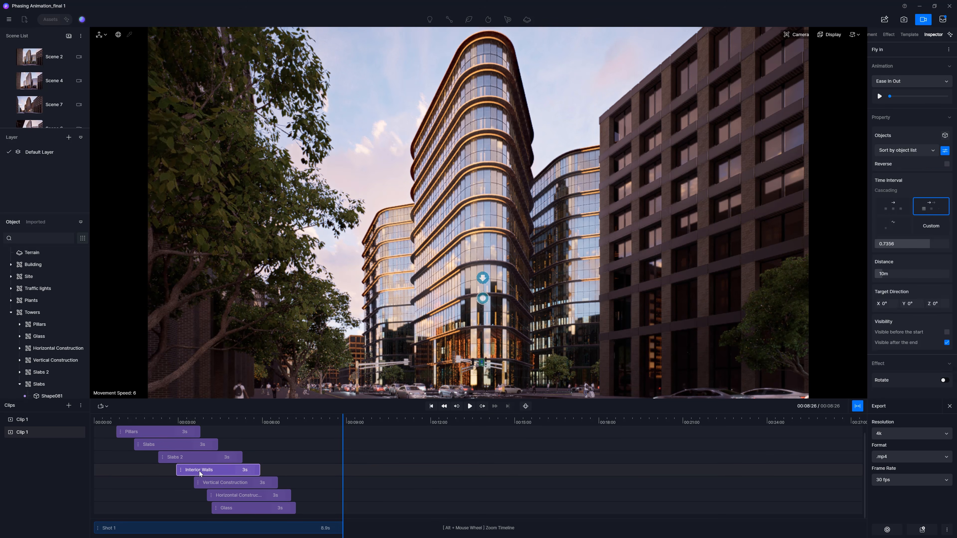
{"action": "left_click", "coordinate": [910, 35]}
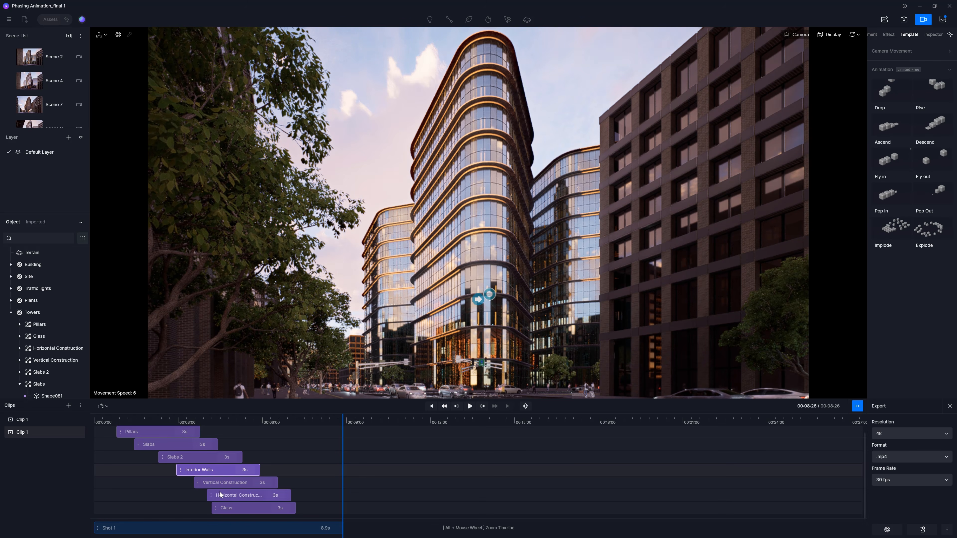
{"action": "left_click", "coordinate": [231, 484]}
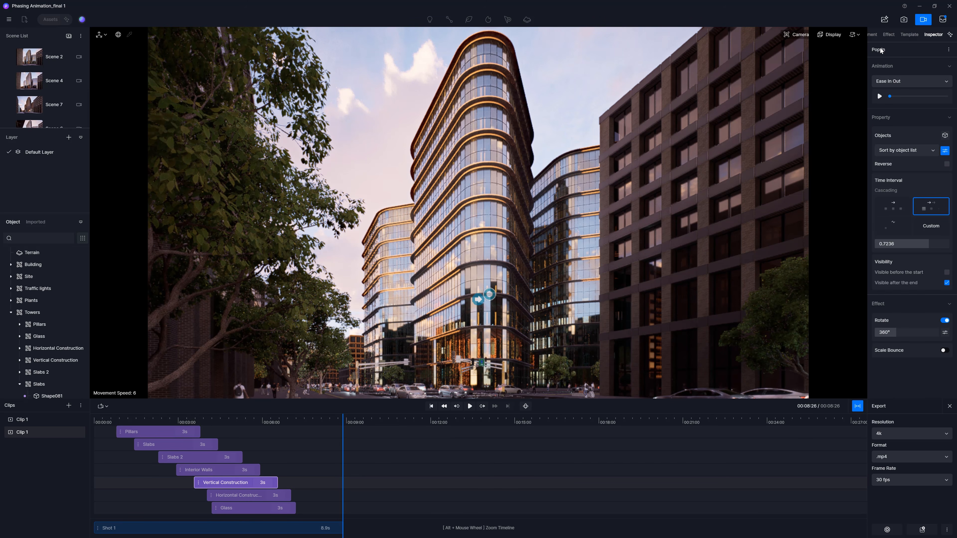
{"action": "left_click", "coordinate": [908, 34]}
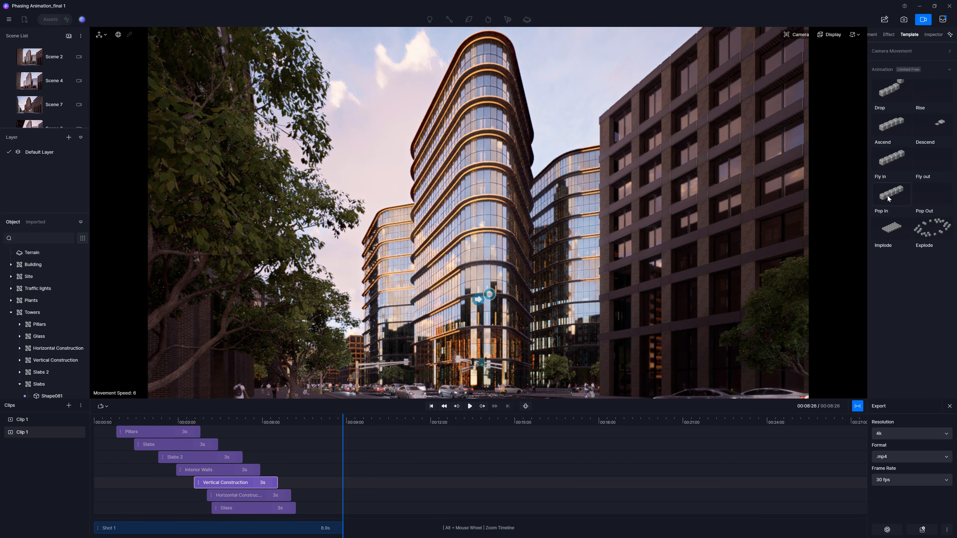
{"action": "left_click", "coordinate": [933, 35]}
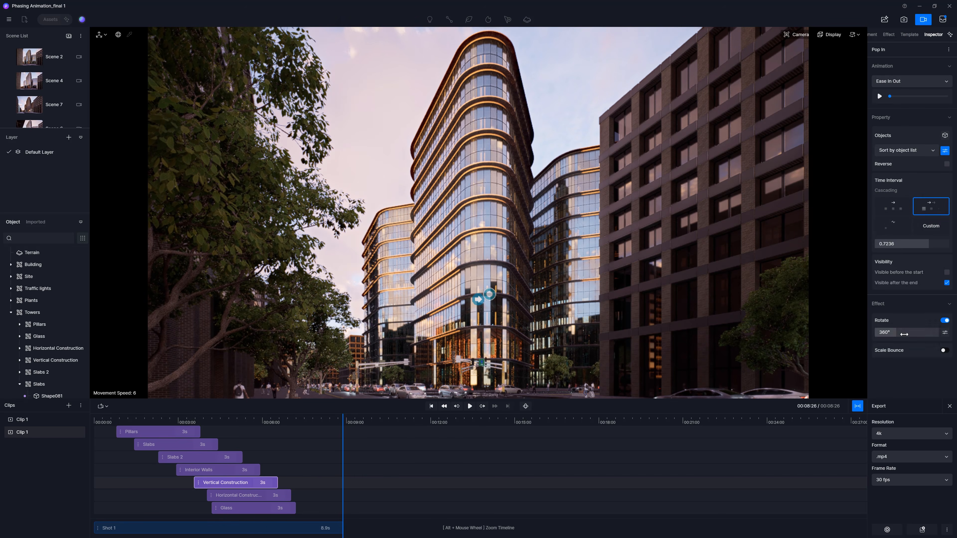
{"action": "left_click", "coordinate": [245, 496]}
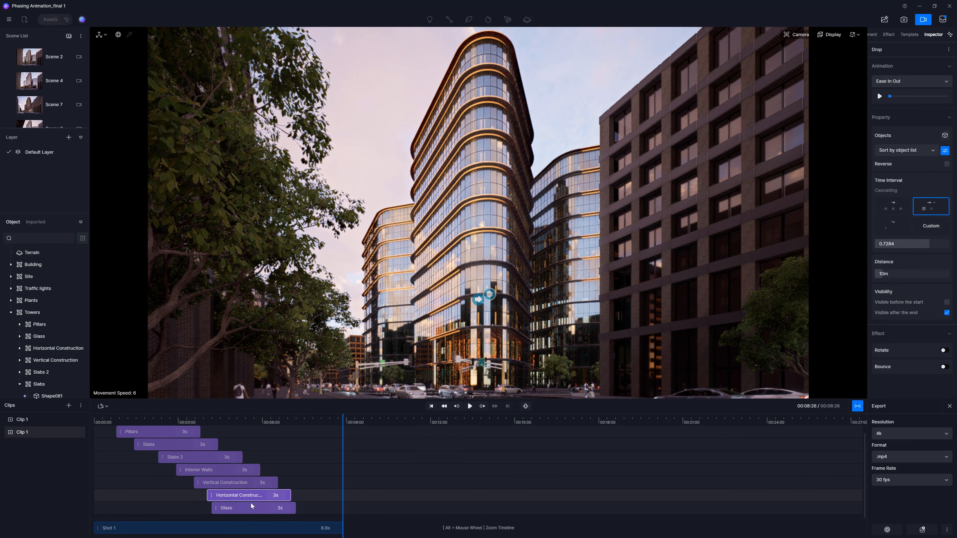
{"action": "left_click", "coordinate": [251, 507]}
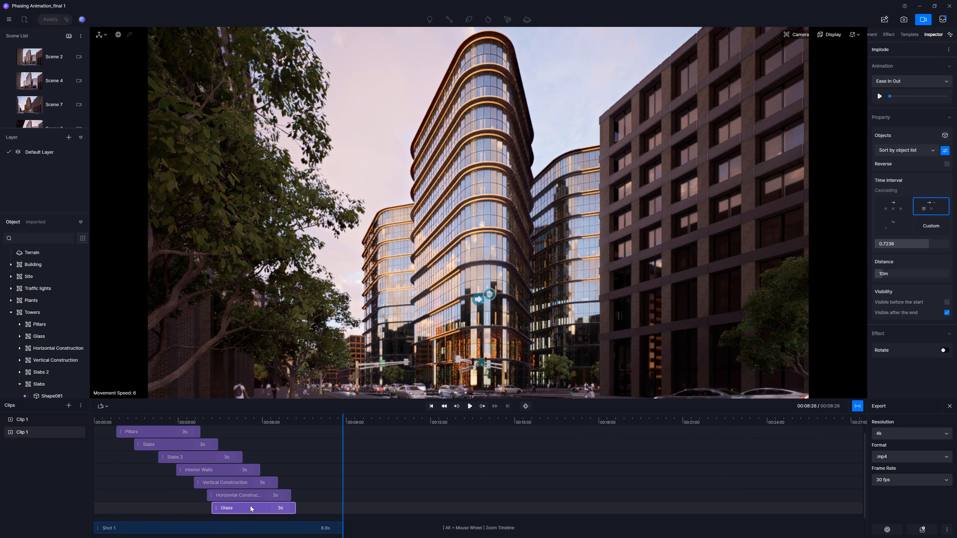
{"action": "left_click", "coordinate": [909, 33]}
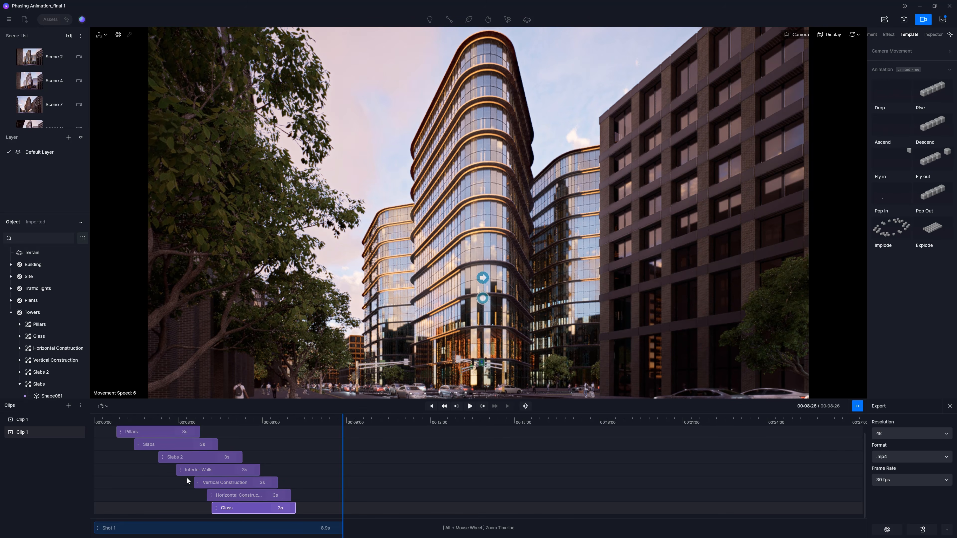
Step: Switch the timeline view in the Interior project
{"action": "scroll", "coordinate": [196, 457], "scroll_direction": "up", "scroll_amount": 1}
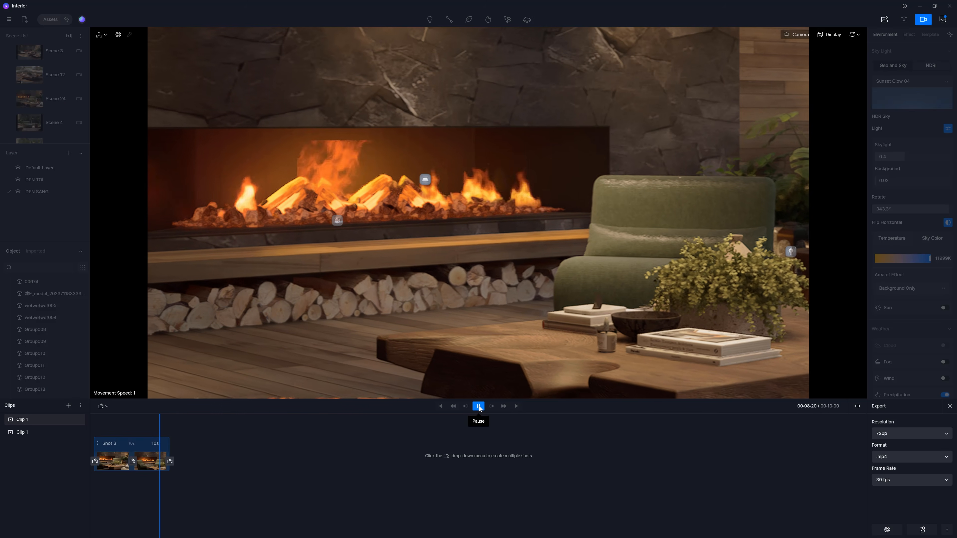
{"action": "left_click", "coordinate": [857, 406]}
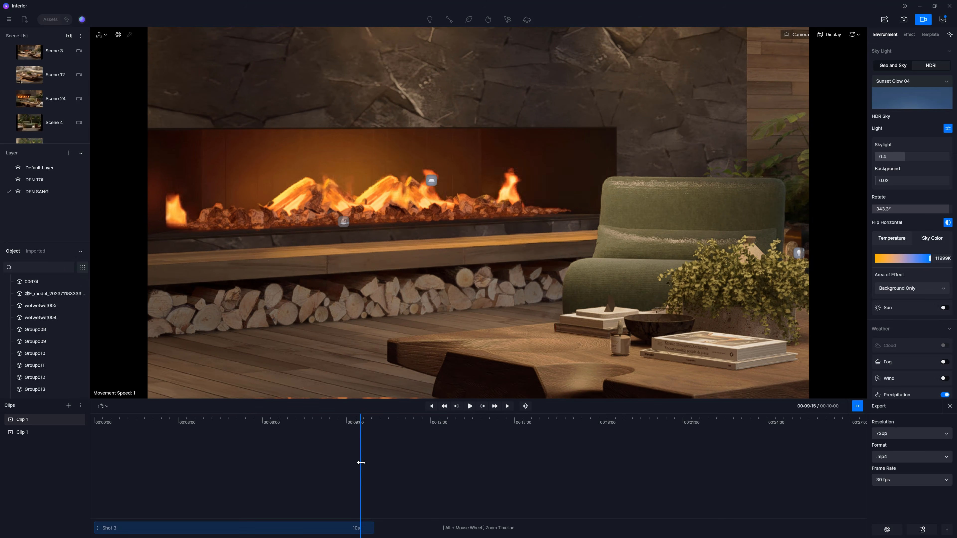
Step: Keyframe the coffee table at its current position around 5 s, and raise it to Z 1220 at the timeline start so it descends
{"action": "left_click_drag", "start_coordinate": [361, 461], "coordinate": [71, 459]}
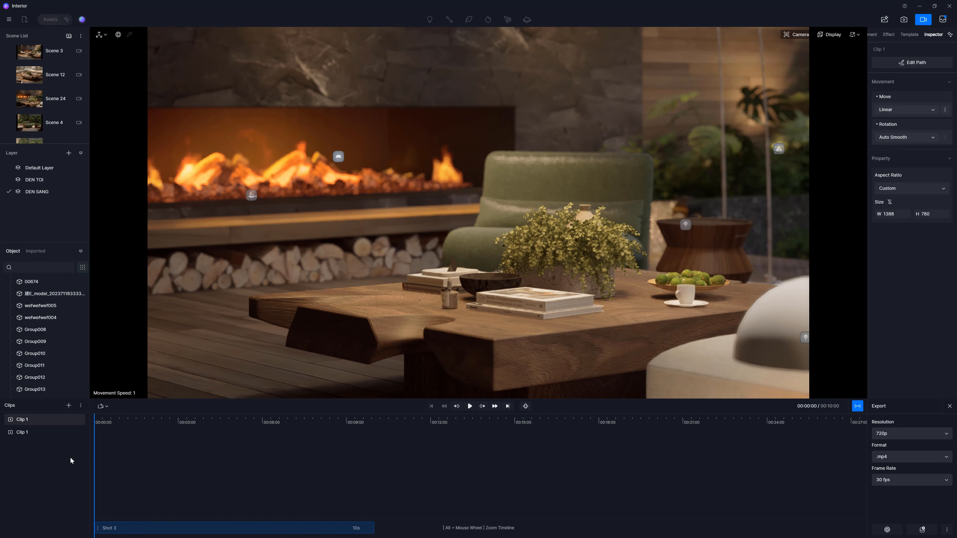
{"action": "left_click", "coordinate": [482, 348]}
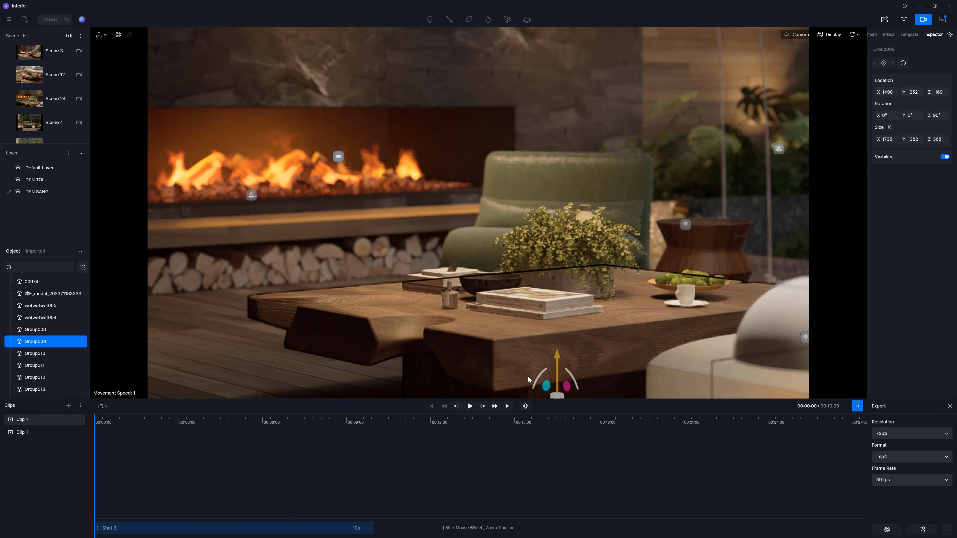
{"action": "left_click_drag", "start_coordinate": [95, 443], "coordinate": [236, 455]}
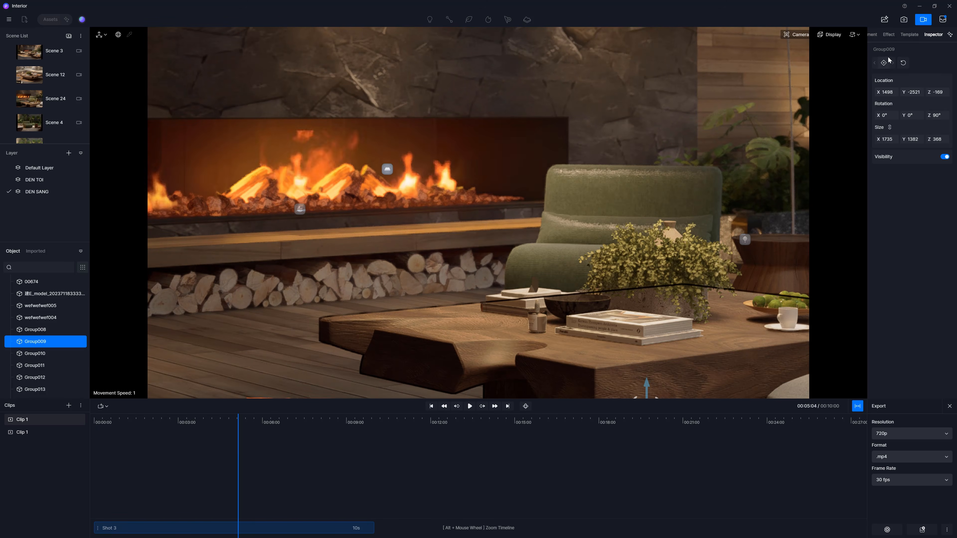
{"action": "left_click", "coordinate": [883, 63]}
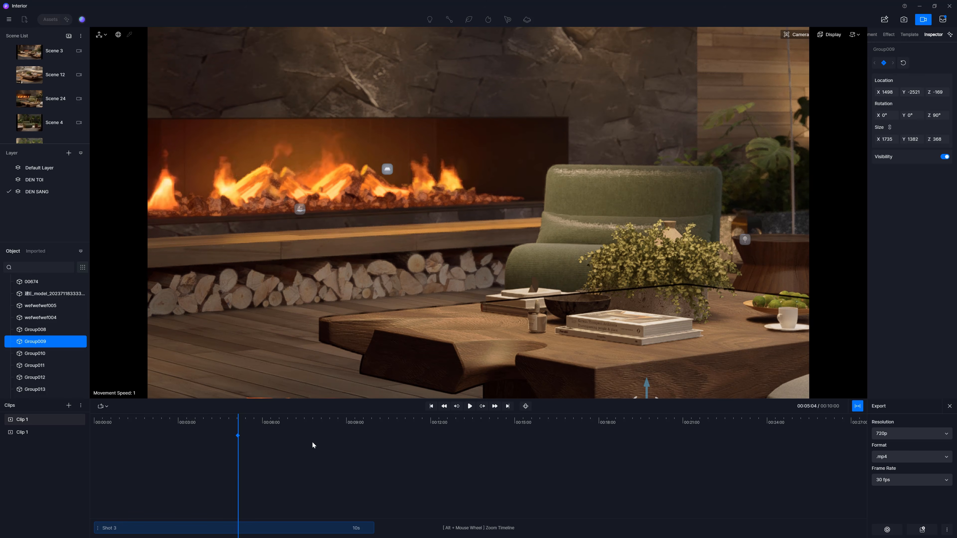
{"action": "left_click_drag", "start_coordinate": [240, 475], "coordinate": [92, 468]}
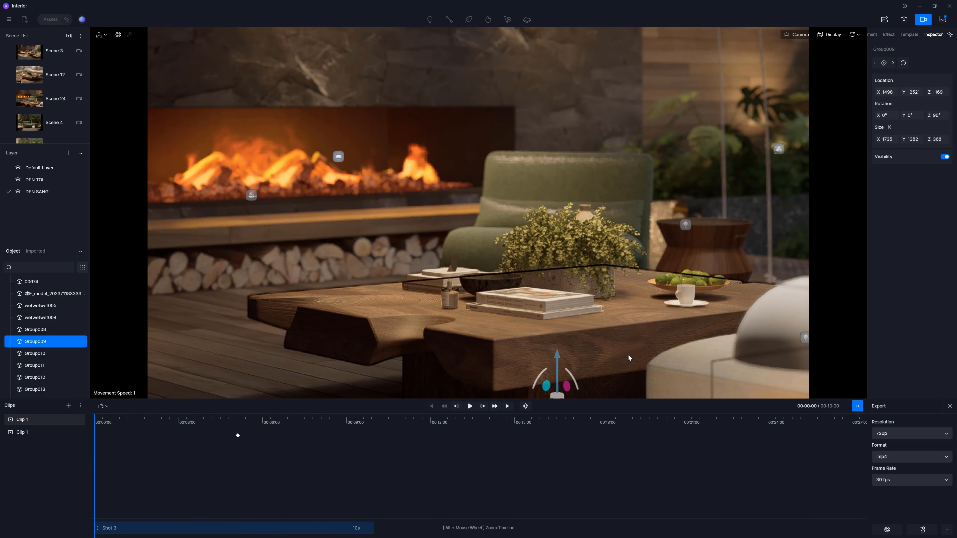
{"action": "left_click_drag", "start_coordinate": [557, 371], "coordinate": [575, 65]}
{"action": "left_click_drag", "start_coordinate": [559, 102], "coordinate": [579, 25]}
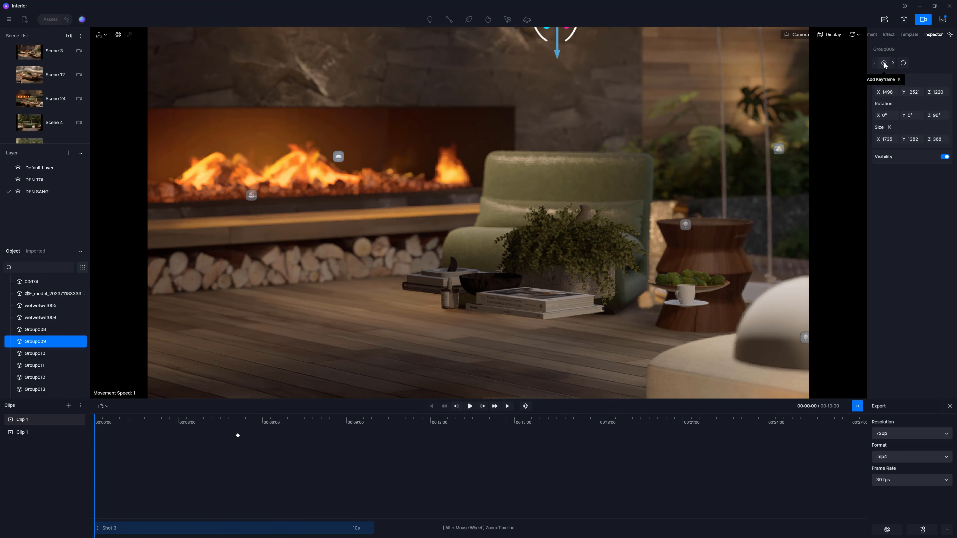
Step: Play back the table's descent animation from the beginning
{"action": "left_click", "coordinate": [470, 406]}
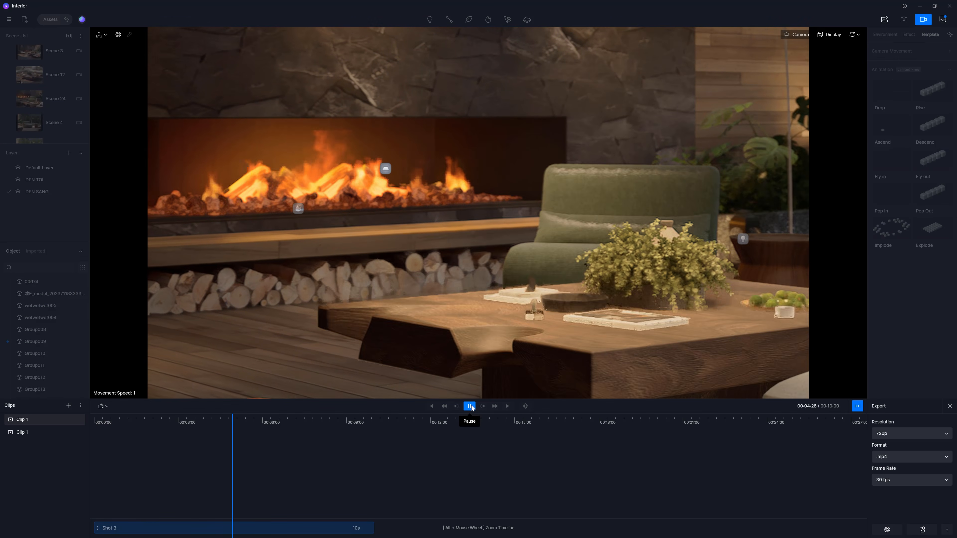
{"action": "left_click", "coordinate": [470, 406]}
{"action": "left_click", "coordinate": [590, 366]}
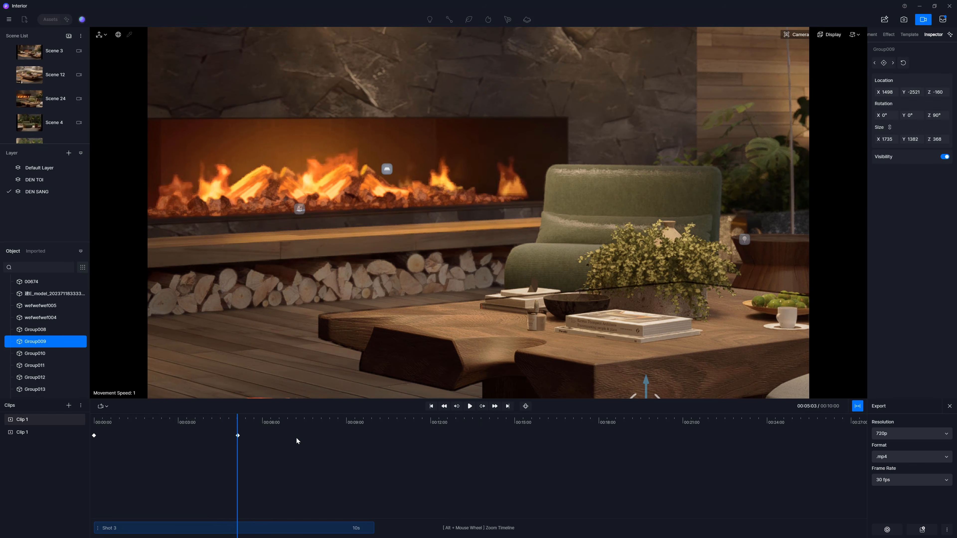
{"action": "left_click_drag", "start_coordinate": [237, 434], "coordinate": [71, 452]}
{"action": "left_click", "coordinate": [470, 407]}
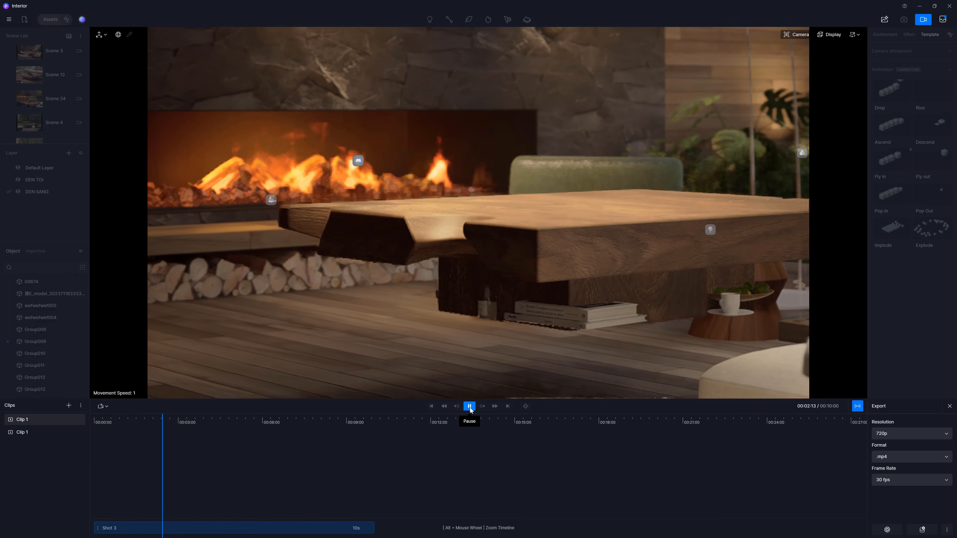
{"action": "left_click", "coordinate": [469, 406]}
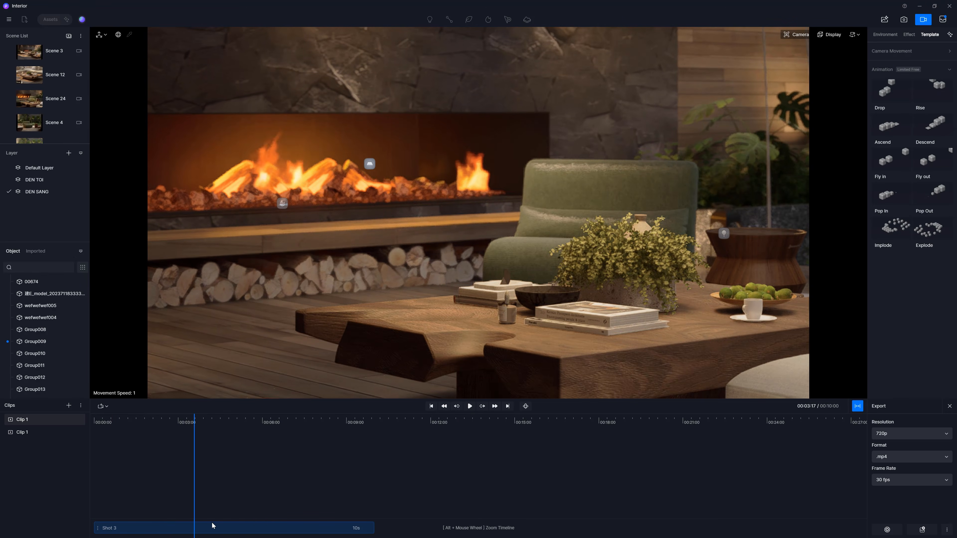
Step: Replay the timeline from the start several times, checking the objects on the table
{"action": "left_click", "coordinate": [433, 340]}
{"action": "left_click_drag", "start_coordinate": [193, 452], "coordinate": [94, 452]}
{"action": "left_click", "coordinate": [470, 407]}
{"action": "left_click", "coordinate": [470, 407]}
{"action": "left_click", "coordinate": [572, 321]}
{"action": "left_click", "coordinate": [592, 326]}
{"action": "left_click", "coordinate": [593, 326]}
{"action": "left_click_drag", "start_coordinate": [173, 454], "coordinate": [93, 451]}
{"action": "left_click", "coordinate": [469, 406]}
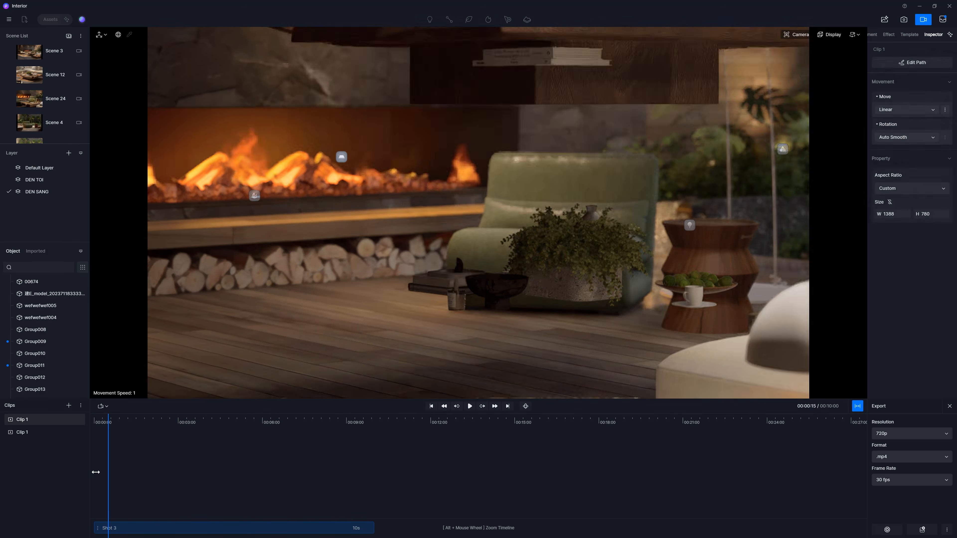
{"action": "left_click", "coordinate": [554, 252]}
{"action": "left_click", "coordinate": [554, 250]}
{"action": "left_click_drag", "start_coordinate": [157, 443], "coordinate": [114, 436]}
{"action": "left_click_drag", "start_coordinate": [114, 443], "coordinate": [94, 443]}
{"action": "left_click", "coordinate": [469, 409]}
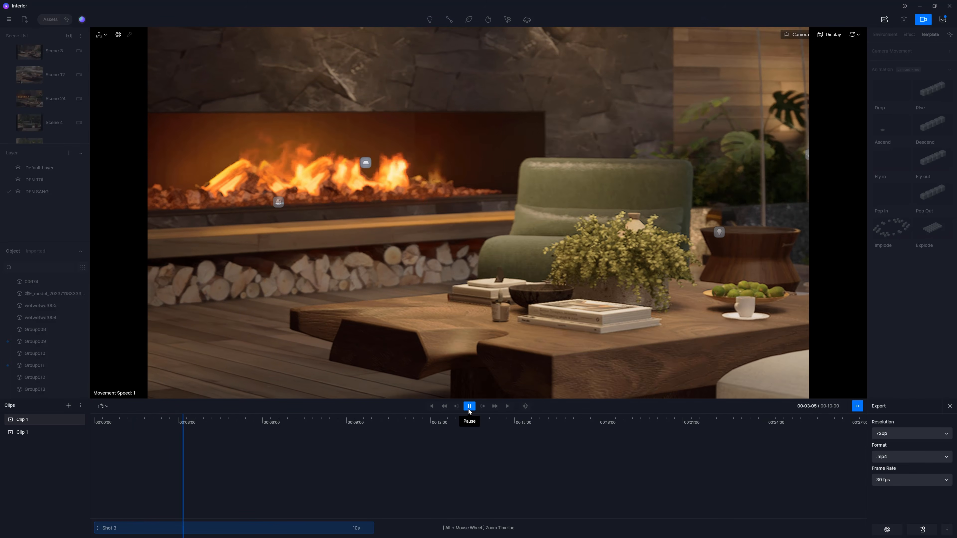
{"action": "left_click", "coordinate": [470, 406]}
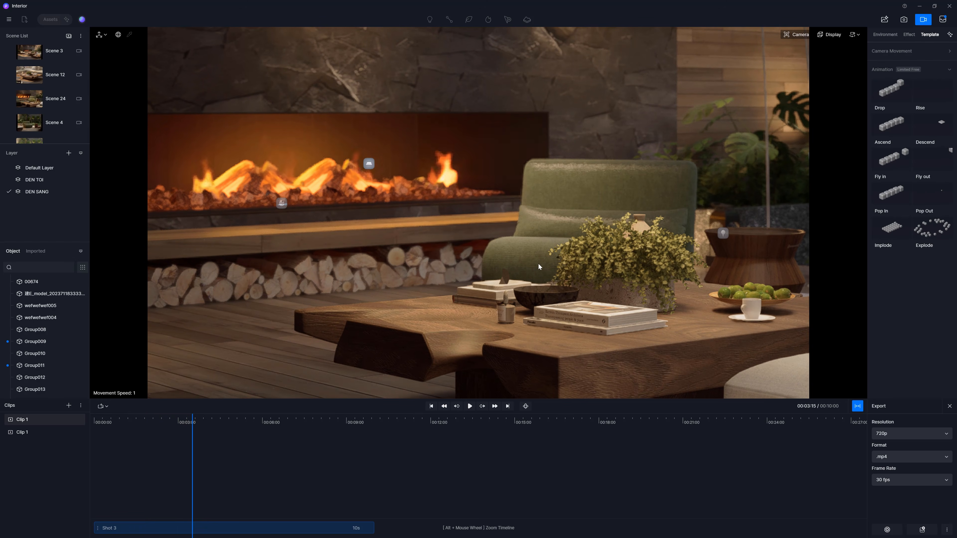
Step: Select the book stack on the table and set its size to 1 in X and Y at the timeline start
{"action": "left_click", "coordinate": [533, 254]}
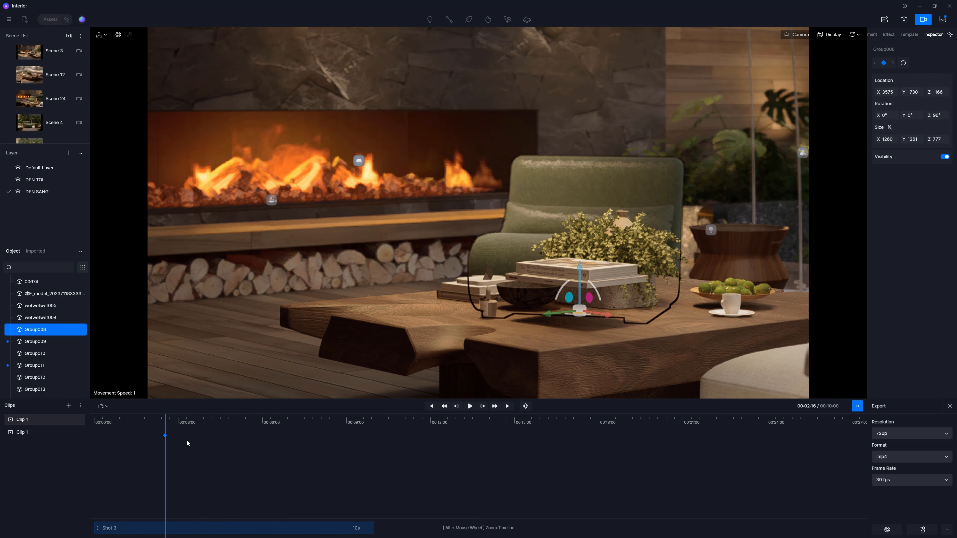
{"action": "left_click_drag", "start_coordinate": [152, 471], "coordinate": [77, 474]}
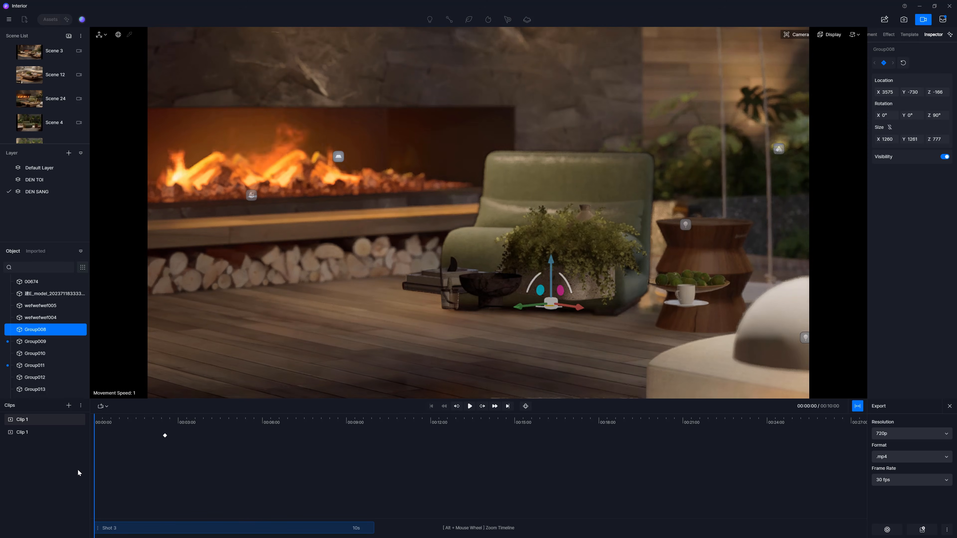
{"action": "left_click", "coordinate": [892, 139]}
{"action": "type", "text": "1"}
{"action": "key", "text": "Tab"}
{"action": "type", "text": "1"}
{"action": "key", "text": "Return"}
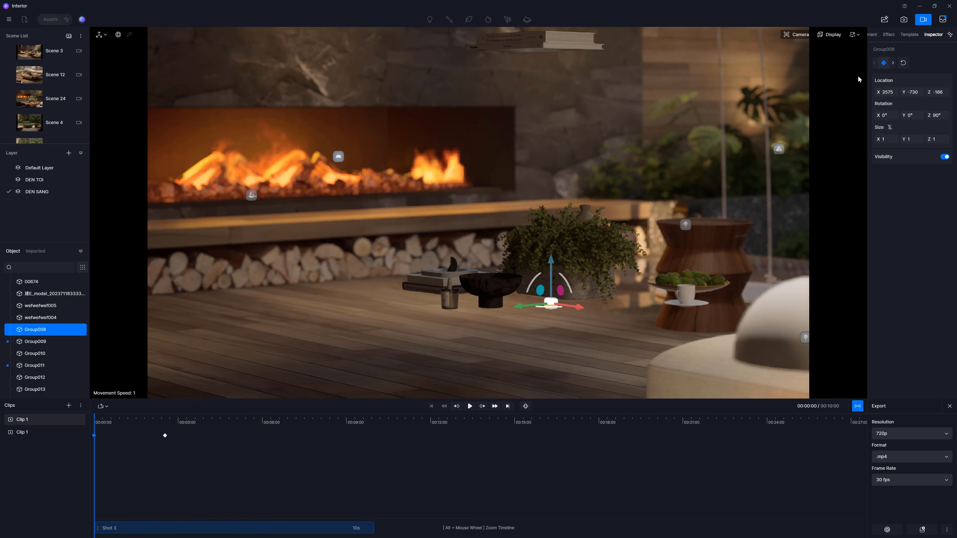
Step: Play back the animation from the start to review the growing books
{"action": "left_click", "coordinate": [470, 406]}
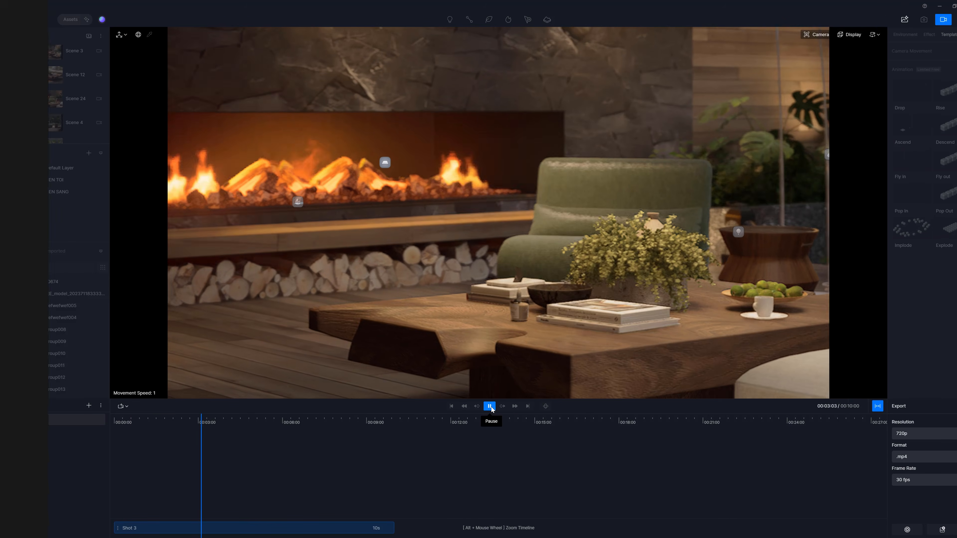
{"action": "left_click", "coordinate": [470, 407]}
{"action": "left_click", "coordinate": [423, 407]}
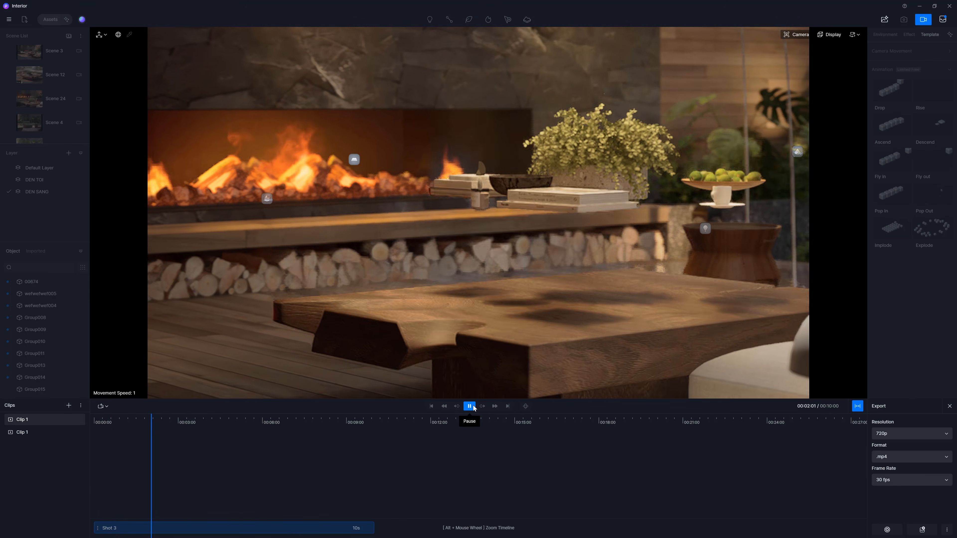
{"action": "left_click", "coordinate": [469, 407]}
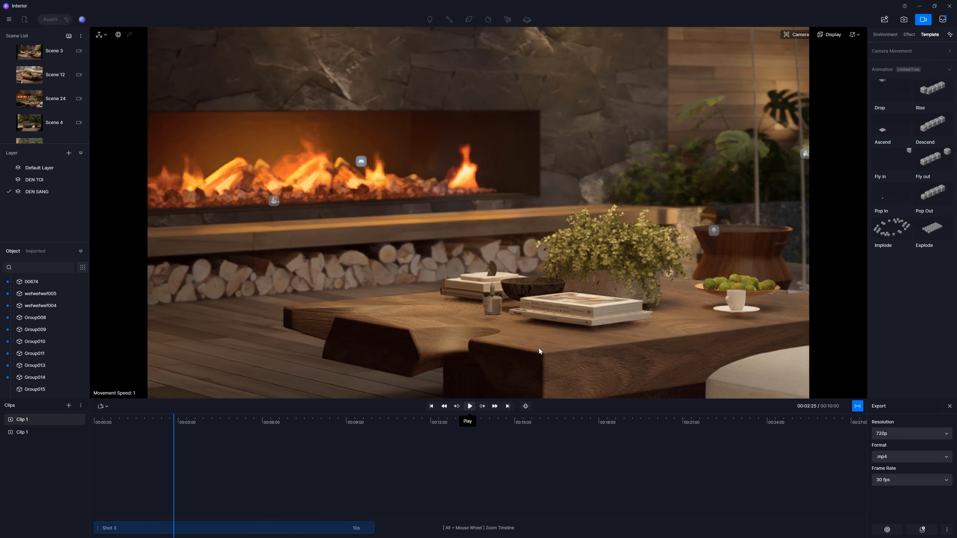
{"action": "left_click", "coordinate": [607, 280]}
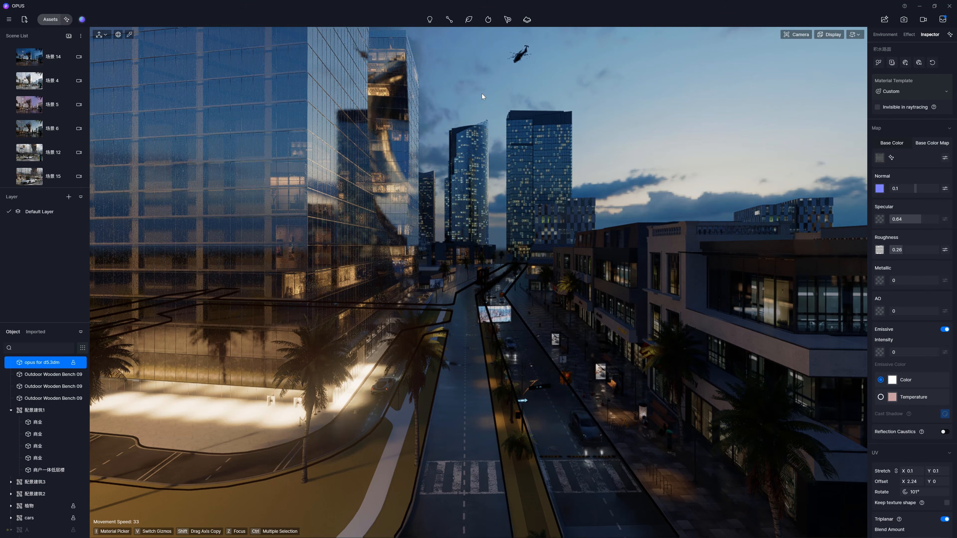
Step: Start a vehicle path in the city scene and pick eight car models from the vehicle library
{"action": "mouse_move", "coordinate": [454, 24]}
{"action": "left_click", "coordinate": [458, 42]}
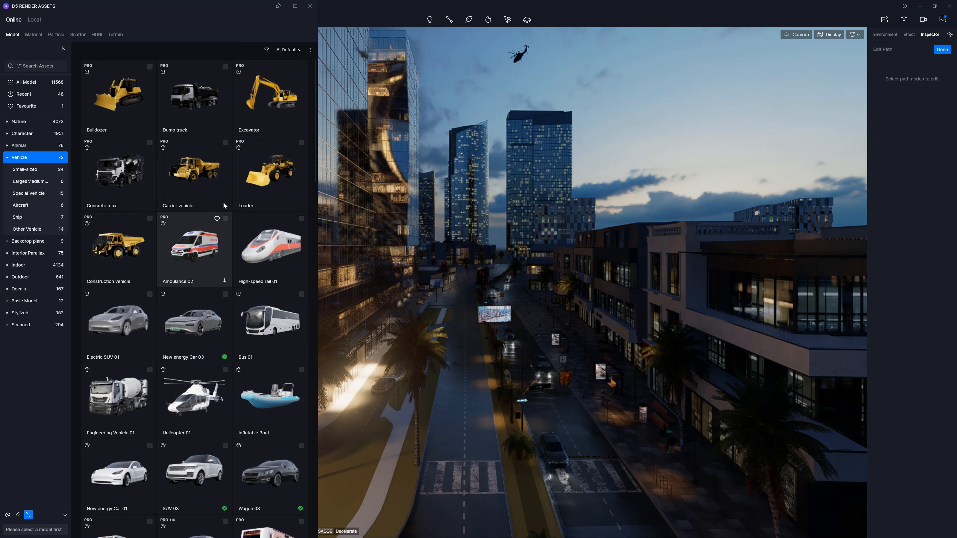
{"action": "left_click", "coordinate": [226, 295]}
{"action": "scroll", "coordinate": [229, 297], "scroll_direction": "down", "scroll_amount": 4}
{"action": "left_click", "coordinate": [226, 311]}
{"action": "left_click", "coordinate": [302, 311]}
{"action": "scroll", "coordinate": [227, 371], "scroll_direction": "down", "scroll_amount": 1}
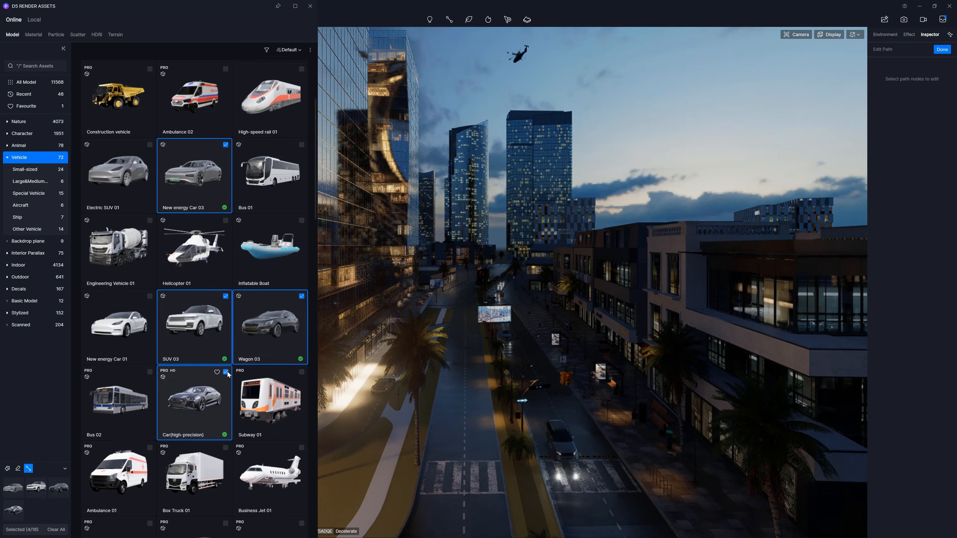
{"action": "left_click", "coordinate": [227, 370]}
{"action": "scroll", "coordinate": [227, 400], "scroll_direction": "down", "scroll_amount": 7}
{"action": "left_click", "coordinate": [227, 406]}
{"action": "left_click", "coordinate": [226, 330]}
{"action": "left_click", "coordinate": [149, 330]}
{"action": "left_click", "coordinate": [149, 405]}
{"action": "scroll", "coordinate": [151, 403], "scroll_direction": "down", "scroll_amount": 12}
{"action": "left_click", "coordinate": [301, 321]}
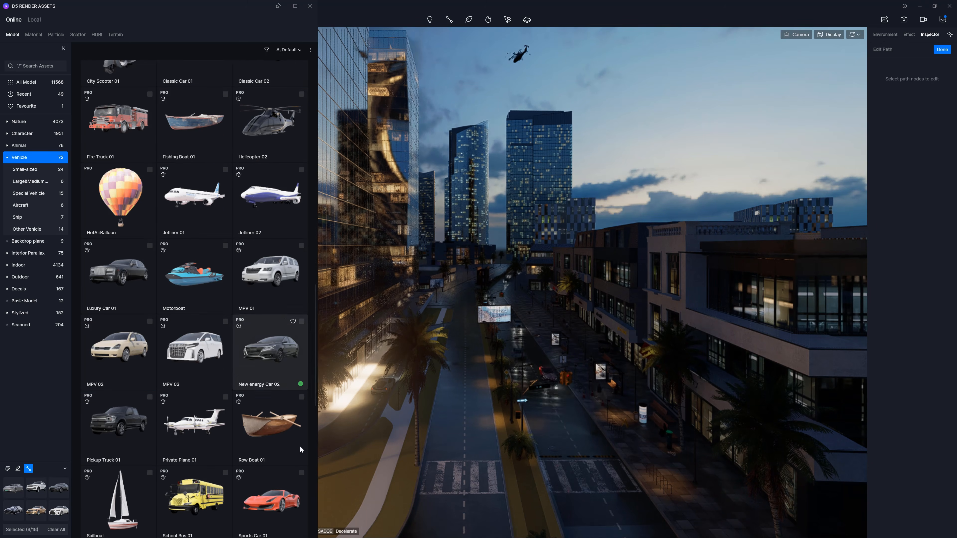
Step: Draw the vehicle path along the main road and finish editing it
{"action": "left_click", "coordinate": [464, 530]}
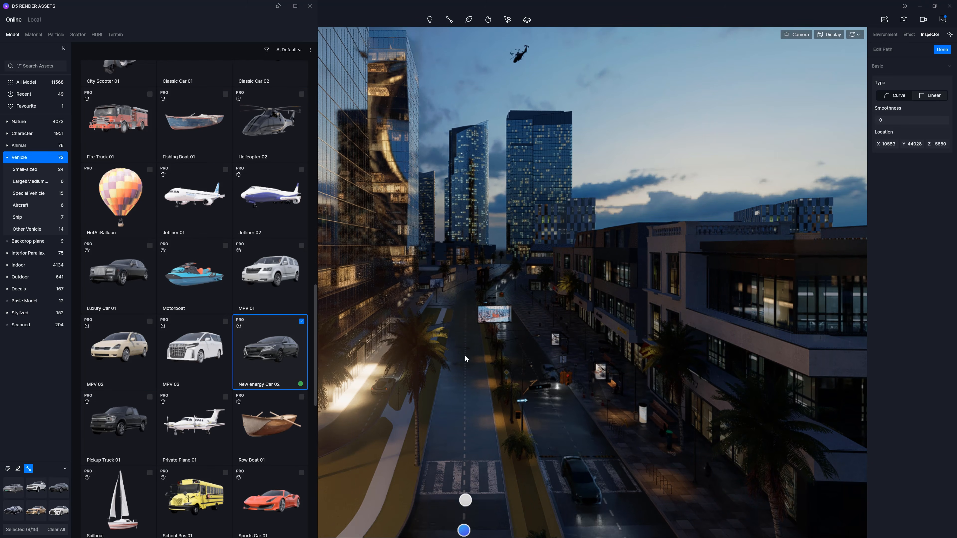
{"action": "left_click", "coordinate": [467, 292]}
{"action": "left_click", "coordinate": [504, 267]}
{"action": "right_click", "coordinate": [497, 274]}
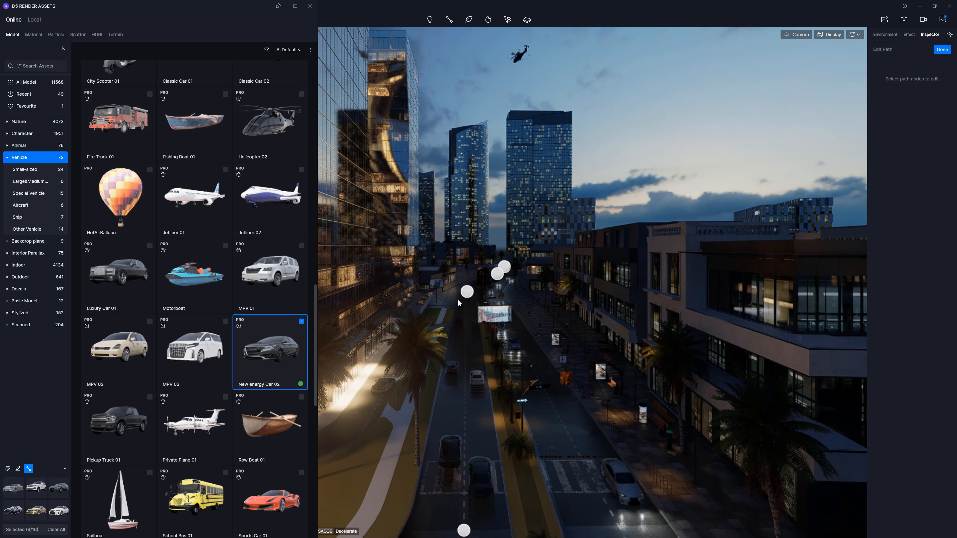
{"action": "left_click", "coordinate": [465, 533]}
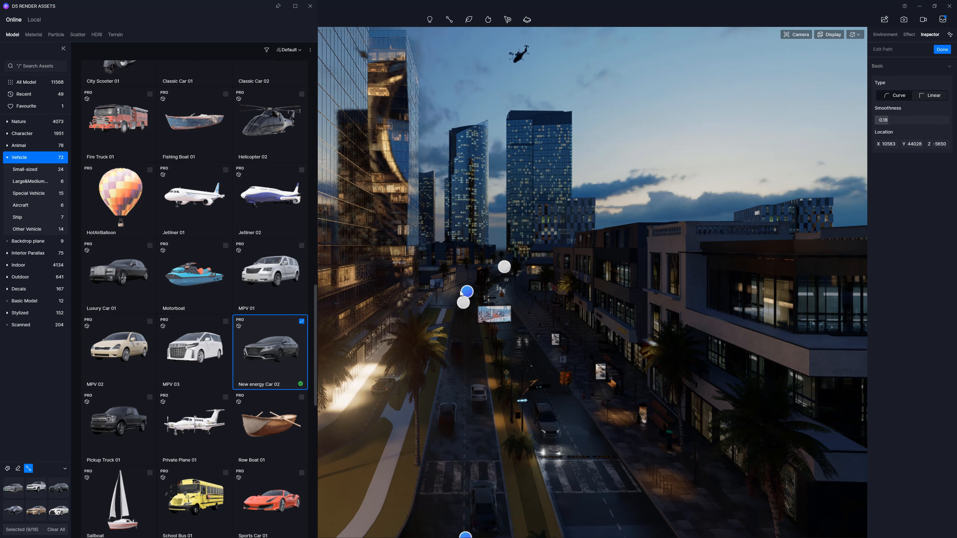
{"action": "left_click", "coordinate": [942, 49]}
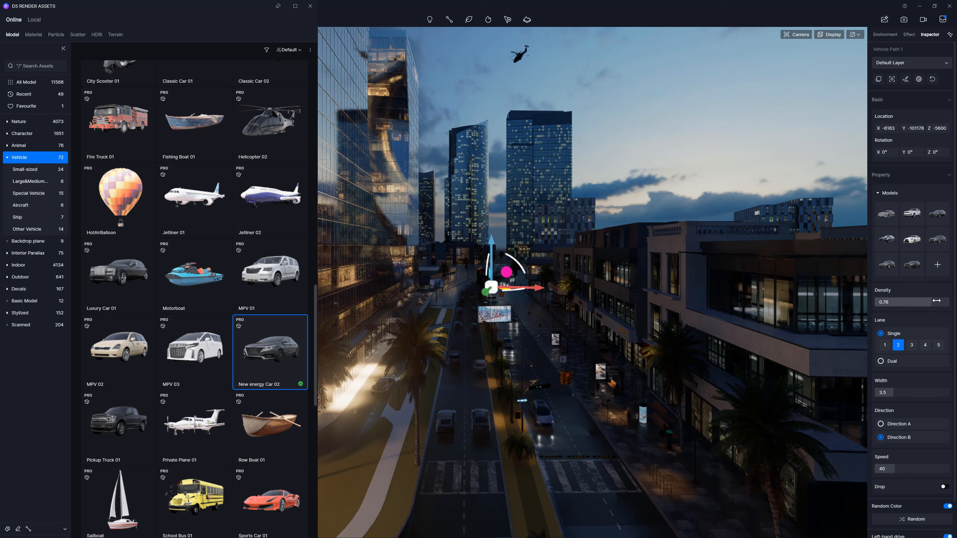
Step: Set the vehicle path's density to 0.25
{"action": "left_click", "coordinate": [947, 301]}
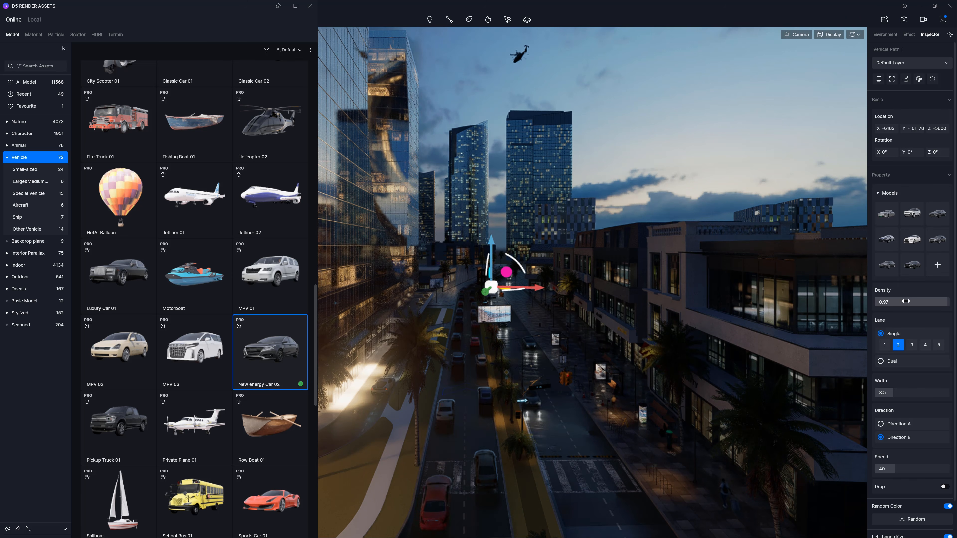
{"action": "mouse_move", "coordinate": [880, 302]}
{"action": "left_mouse_down"}
{"action": "mouse_move", "coordinate": [907, 302]}
{"action": "mouse_move", "coordinate": [892, 302]}
{"action": "left_mouse_up"}
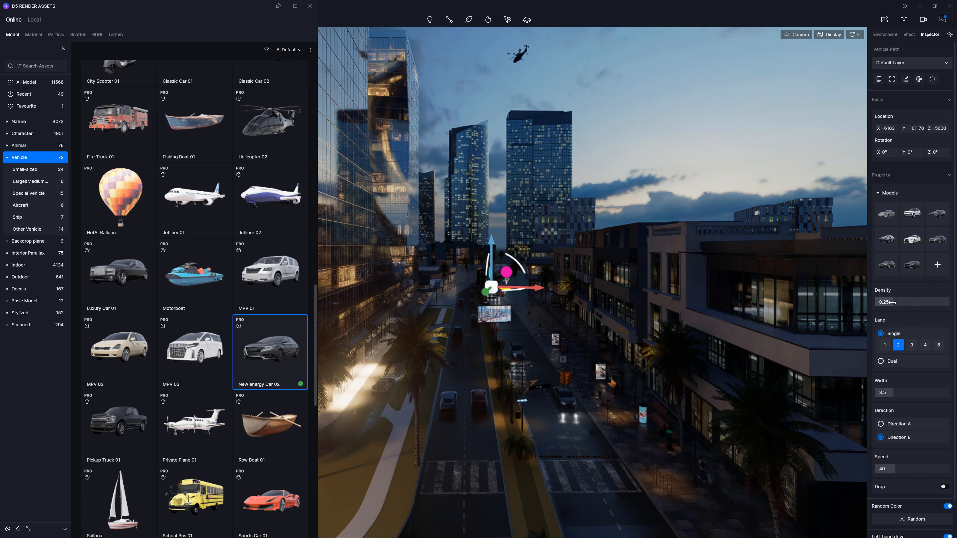
Step: Try different lane counts and travel directions for the vehicle path
{"action": "left_click", "coordinate": [885, 346]}
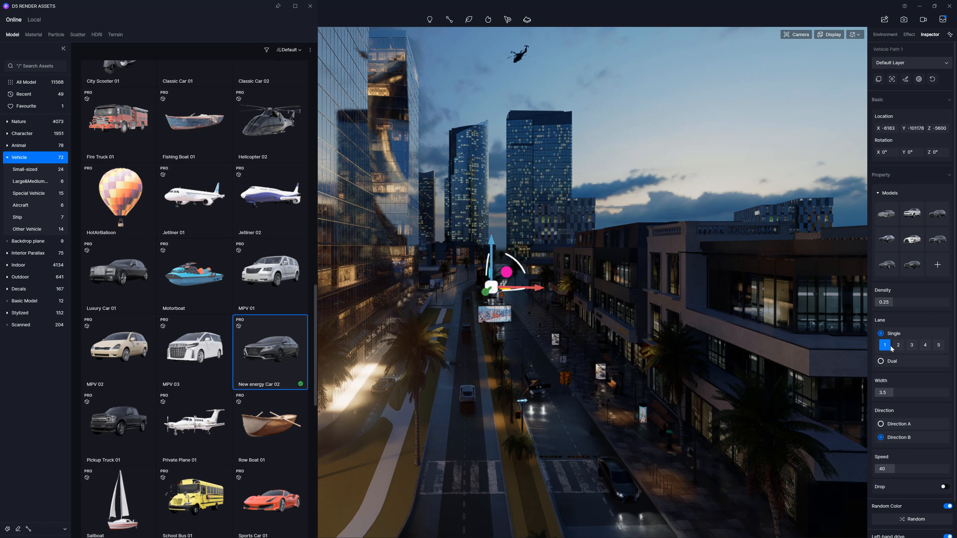
{"action": "left_click", "coordinate": [914, 346]}
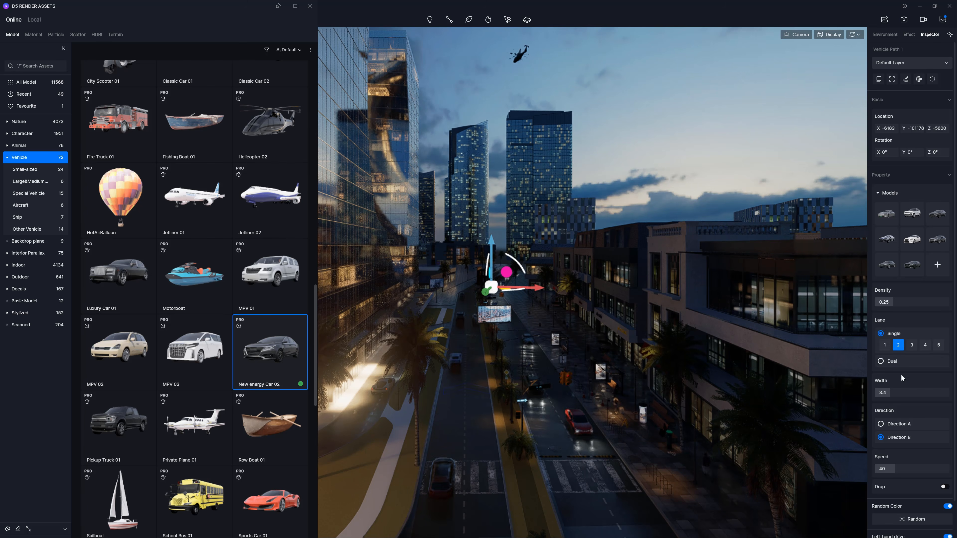
{"action": "left_click", "coordinate": [882, 424]}
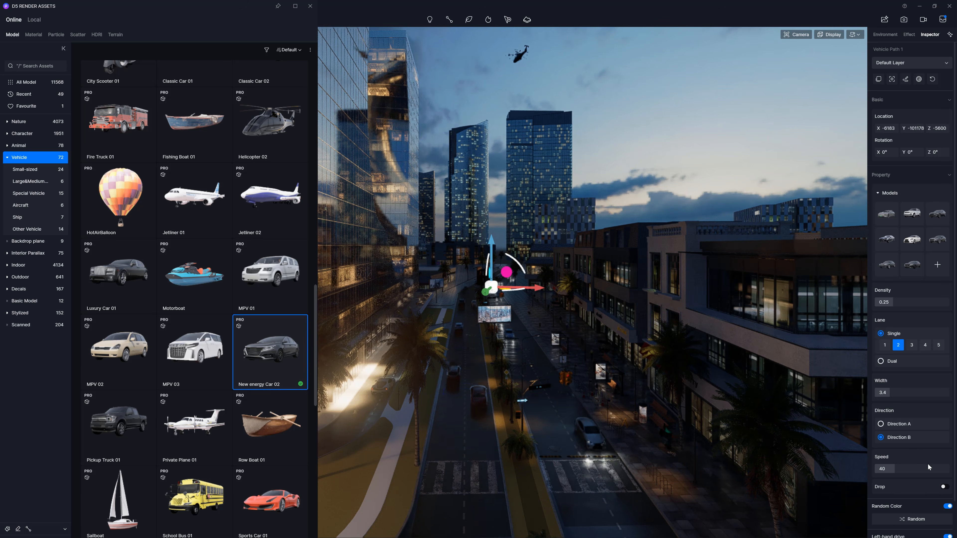
Step: Enable the lights on the path's vehicles
{"action": "scroll", "coordinate": [928, 467], "scroll_direction": "down", "scroll_amount": 2}
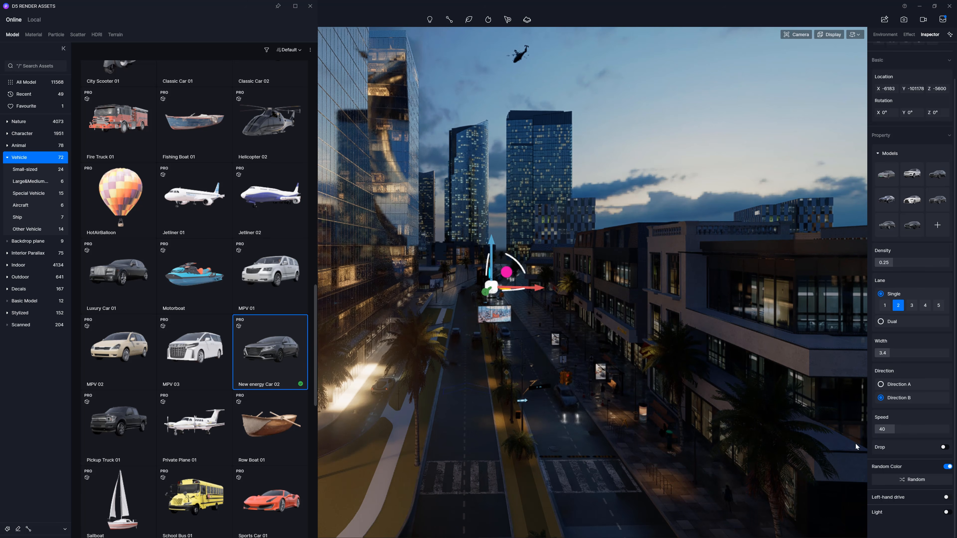
{"action": "left_click", "coordinate": [947, 512]}
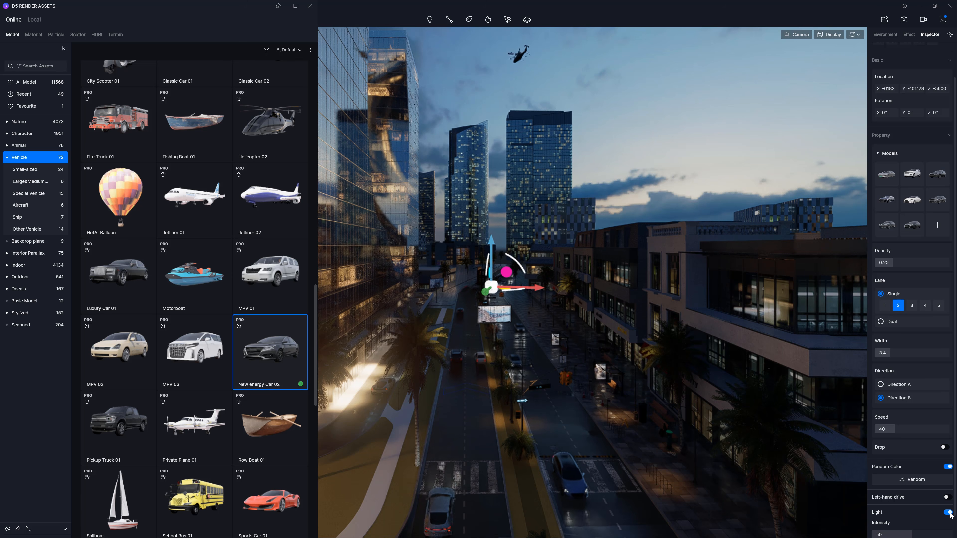
{"action": "scroll", "coordinate": [919, 510], "scroll_direction": "down", "scroll_amount": 1}
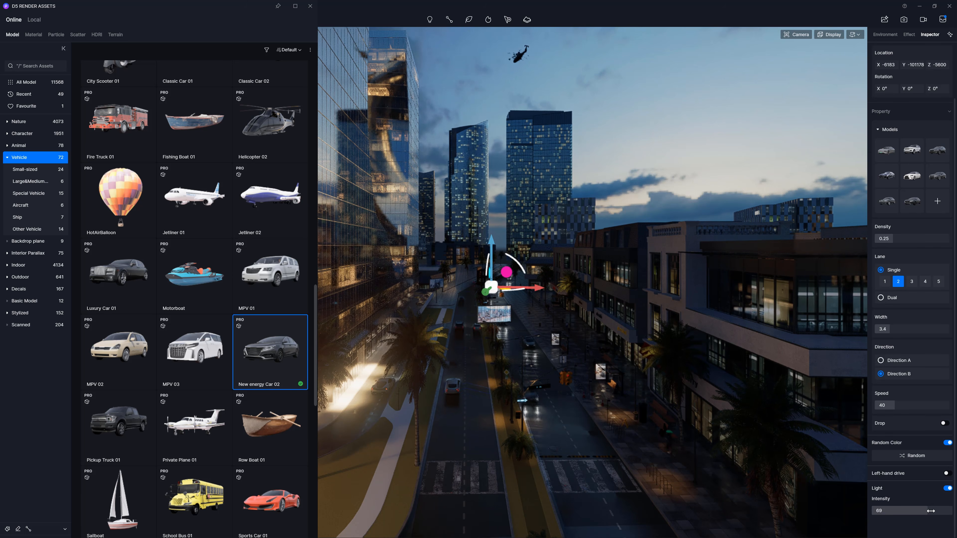
Step: Set the vehicle lights' intensity to 55
{"action": "left_click_drag", "start_coordinate": [922, 511], "coordinate": [932, 507]}
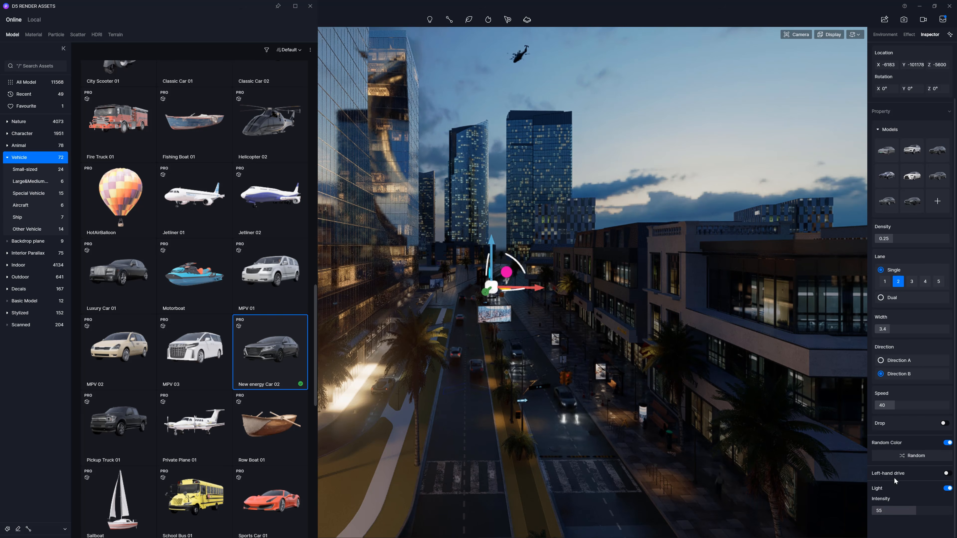
Step: Switch to video mode and play back the shot to preview the traffic animation
{"action": "left_click", "coordinate": [922, 19]}
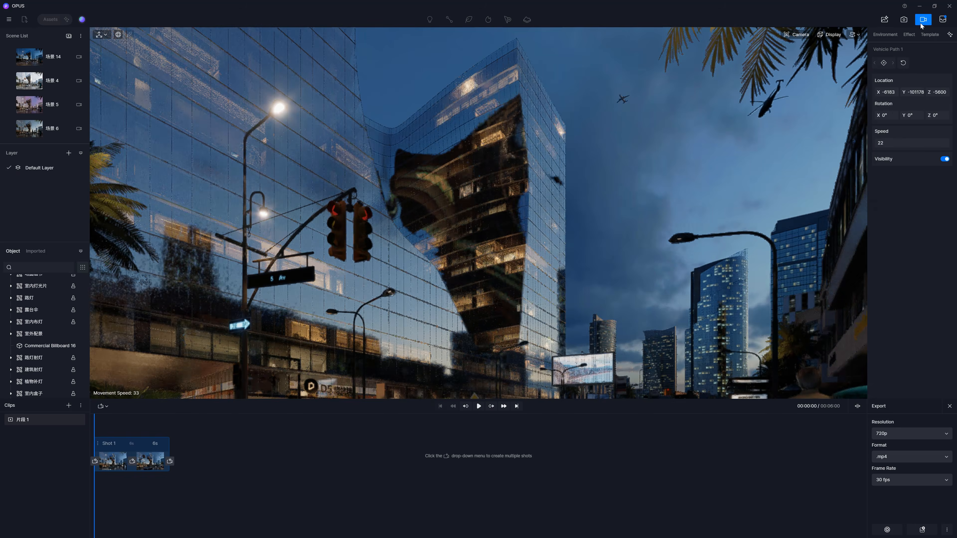
{"action": "left_click", "coordinate": [478, 405]}
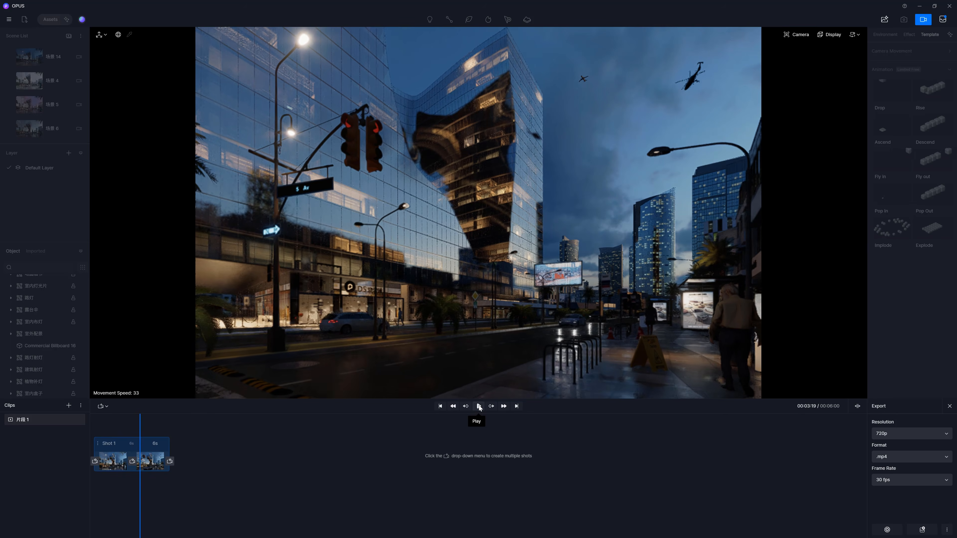
{"action": "left_click", "coordinate": [478, 406]}
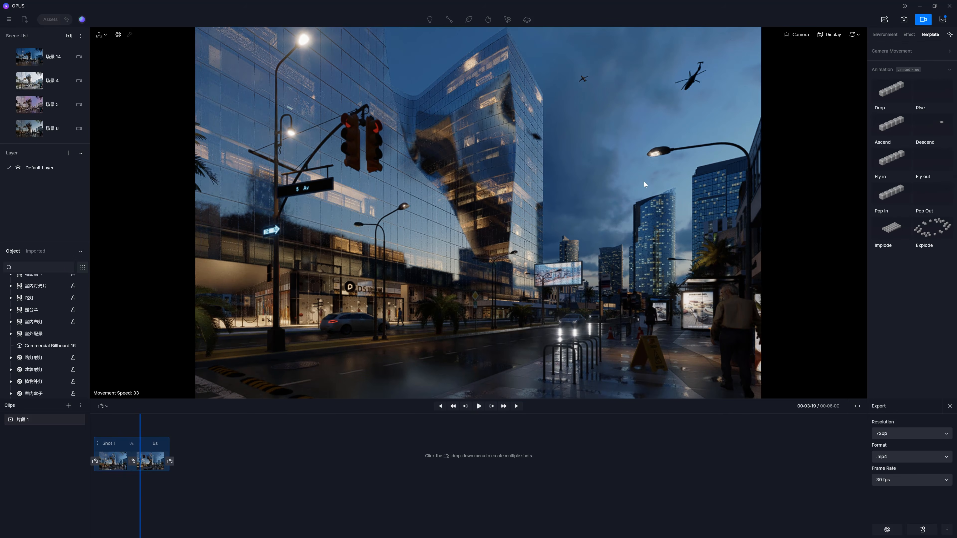
Step: Return to scene editing and set the vehicle path's speed to 25
{"action": "left_click", "coordinate": [923, 19]}
{"action": "left_click", "coordinate": [295, 441]}
{"action": "left_click_drag", "start_coordinate": [893, 405], "coordinate": [886, 405]}
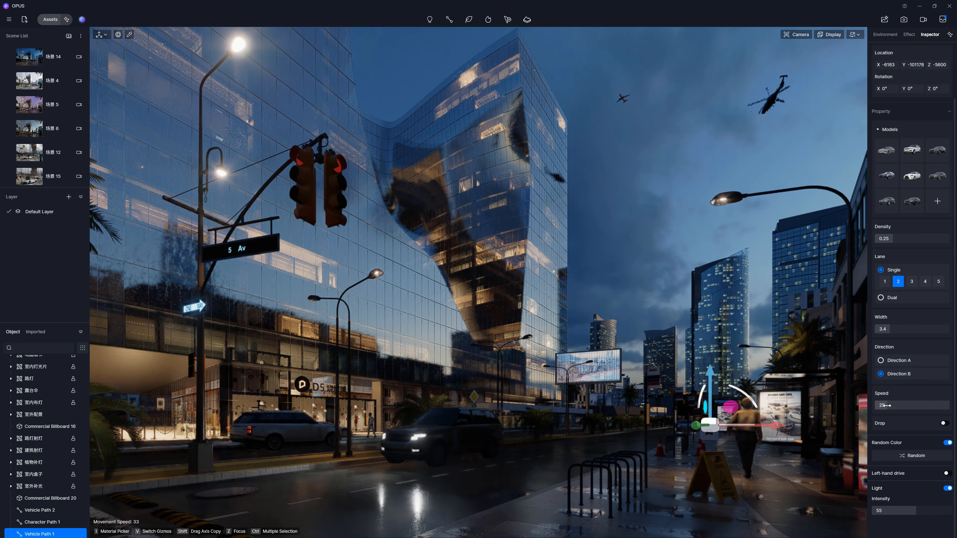
Step: Preview the shot again in video mode to check the slower traffic
{"action": "left_click", "coordinate": [920, 22]}
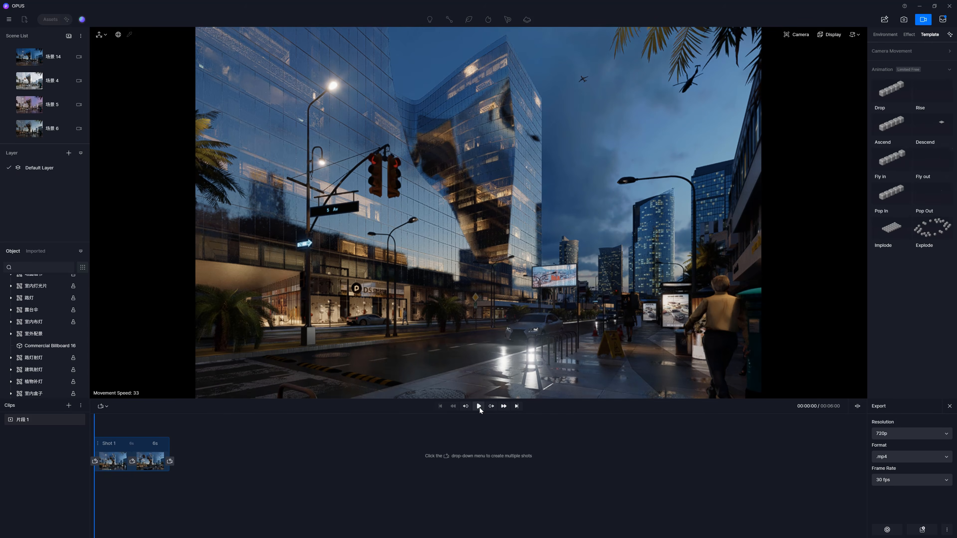
{"action": "left_click", "coordinate": [479, 407]}
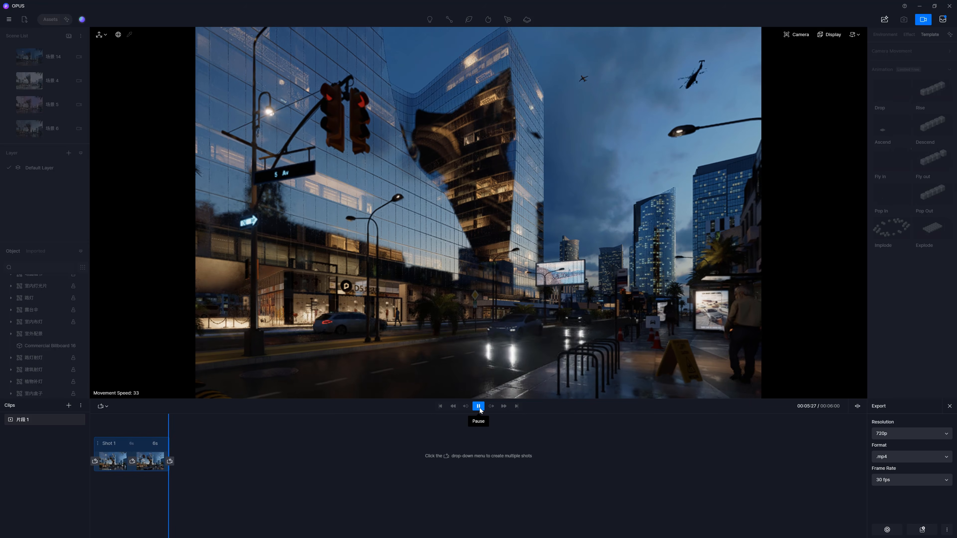
{"action": "left_click", "coordinate": [478, 406]}
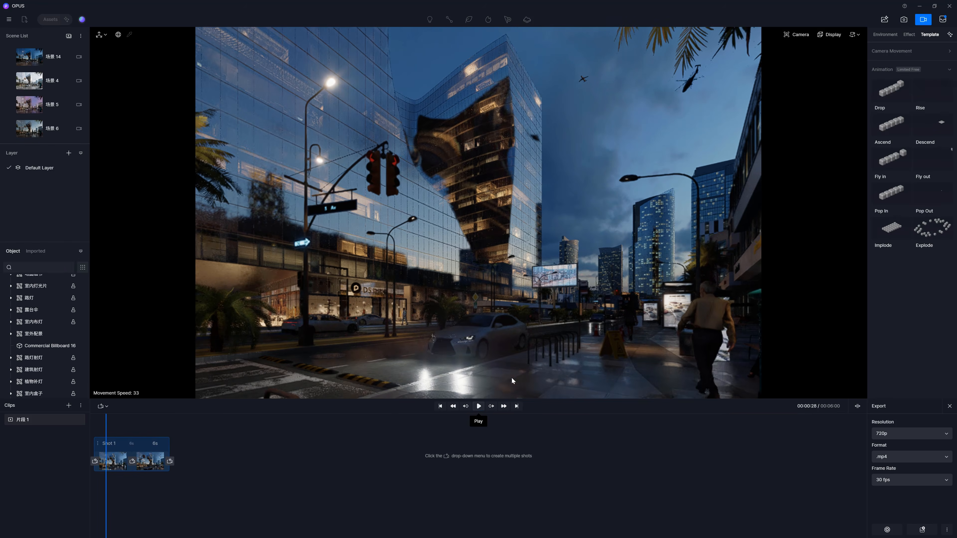
Step: Select the roadside billboard's Multimedia material and set its emissive color to a temperature of 4300
{"action": "left_click", "coordinate": [922, 19]}
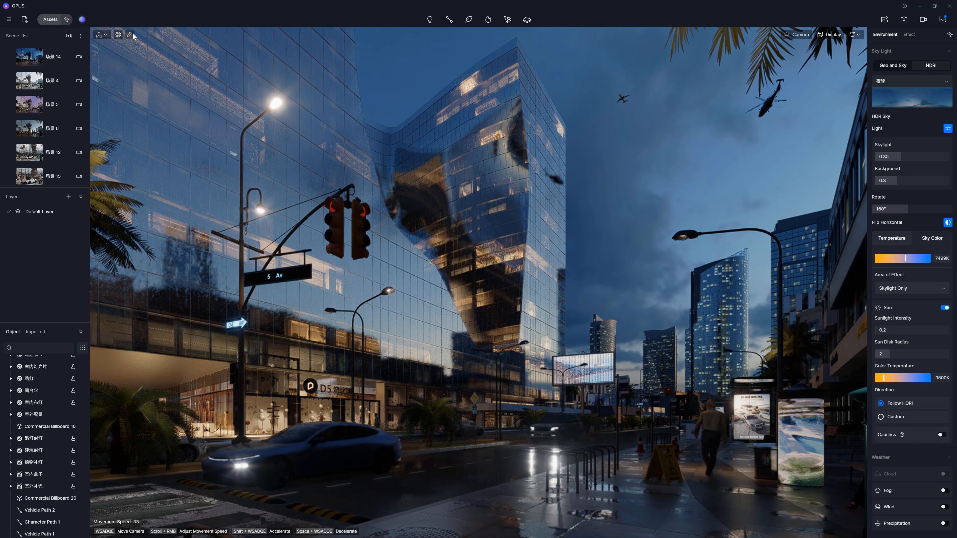
{"action": "left_click", "coordinate": [601, 364]}
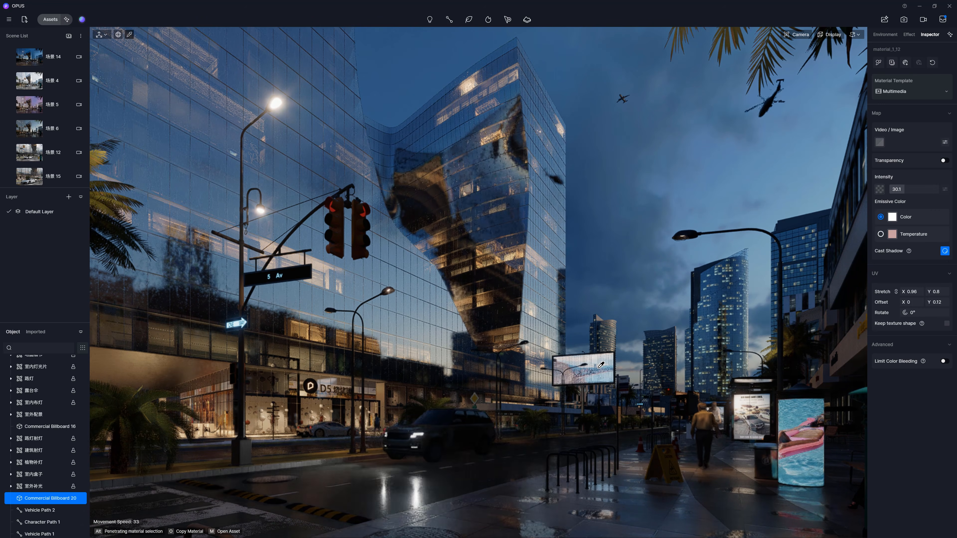
{"action": "left_click", "coordinate": [897, 93]}
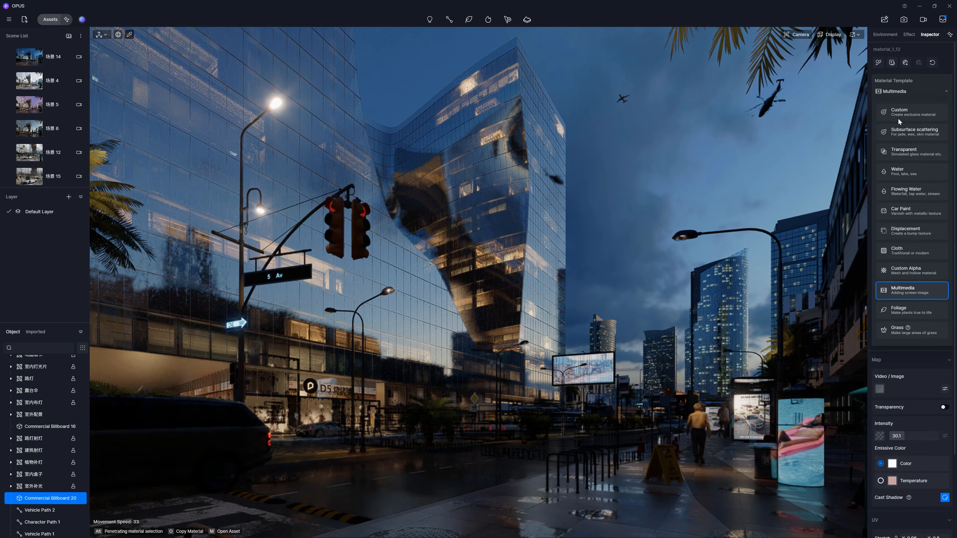
{"action": "left_click", "coordinate": [911, 293]}
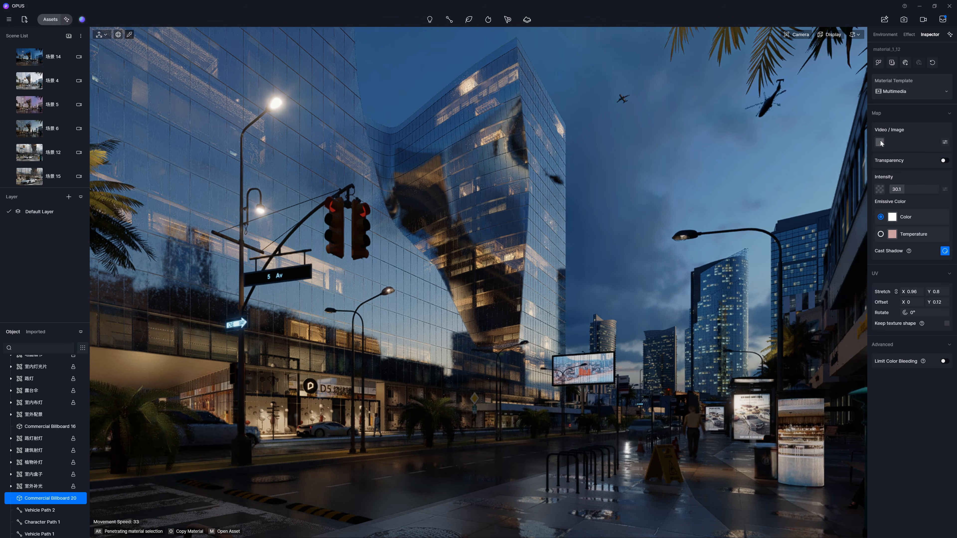
{"action": "left_click", "coordinate": [898, 235]}
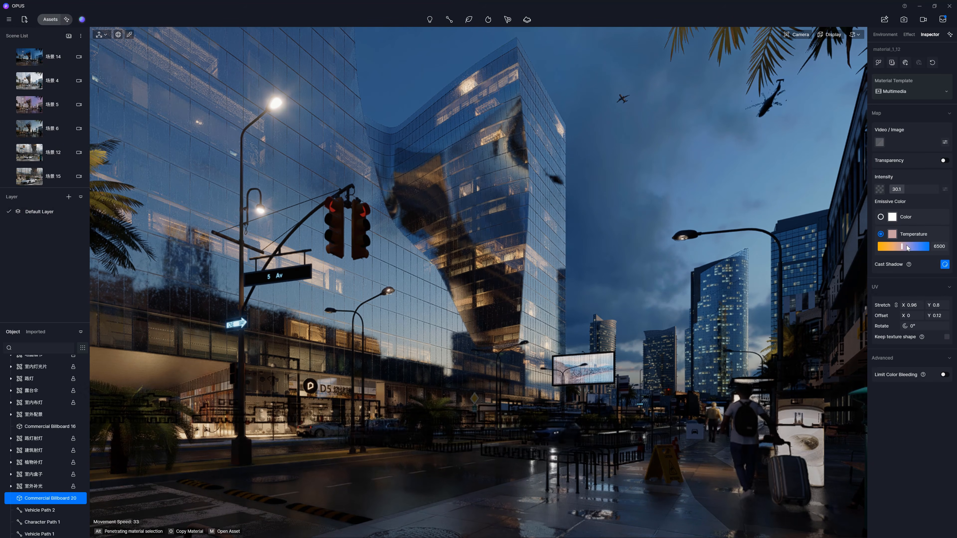
{"action": "left_click_drag", "start_coordinate": [897, 247], "coordinate": [891, 246]}
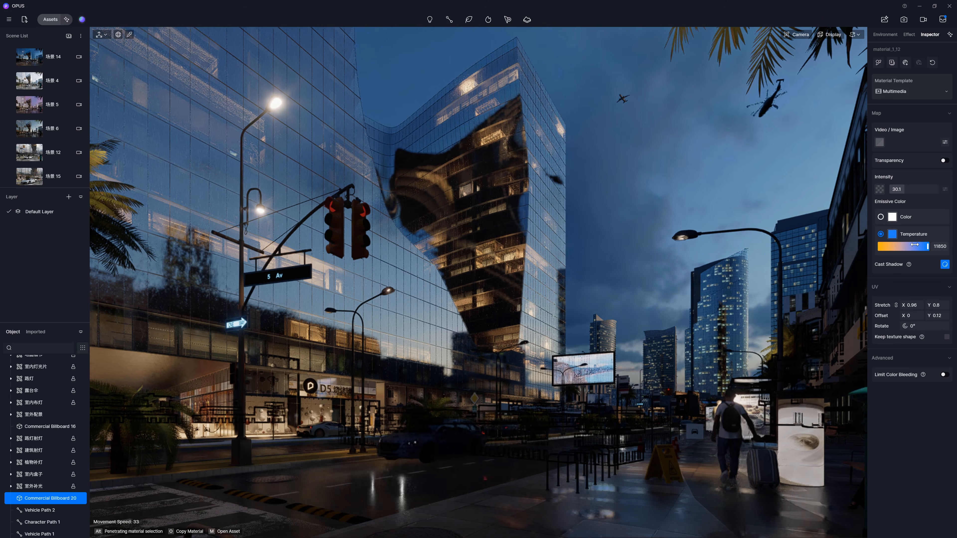
Step: Switch the billboard's emissive back to plain color and adjust its intensity
{"action": "left_click", "coordinate": [881, 217]}
{"action": "mouse_move", "coordinate": [904, 189]}
{"action": "left_mouse_down"}
{"action": "mouse_move", "coordinate": [920, 189]}
{"action": "mouse_move", "coordinate": [909, 189]}
{"action": "left_mouse_up"}
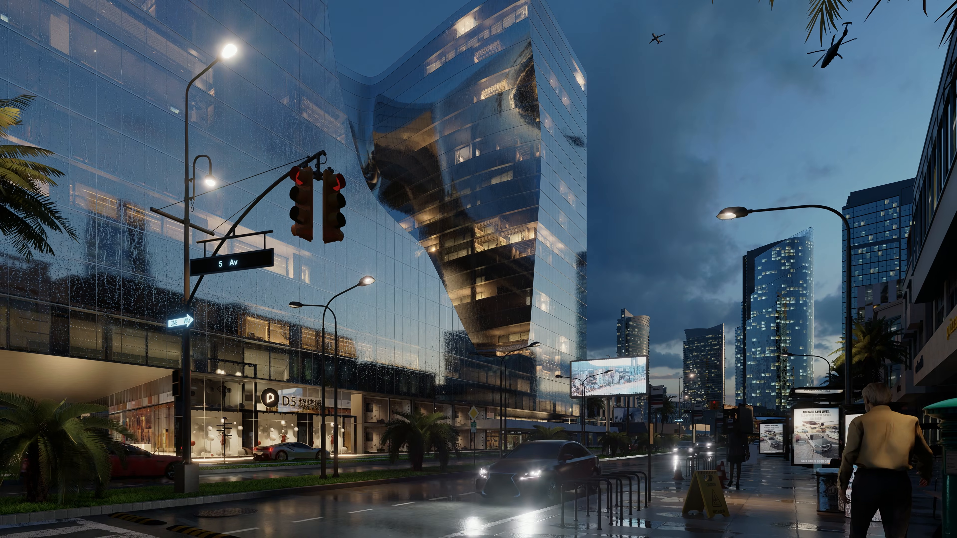